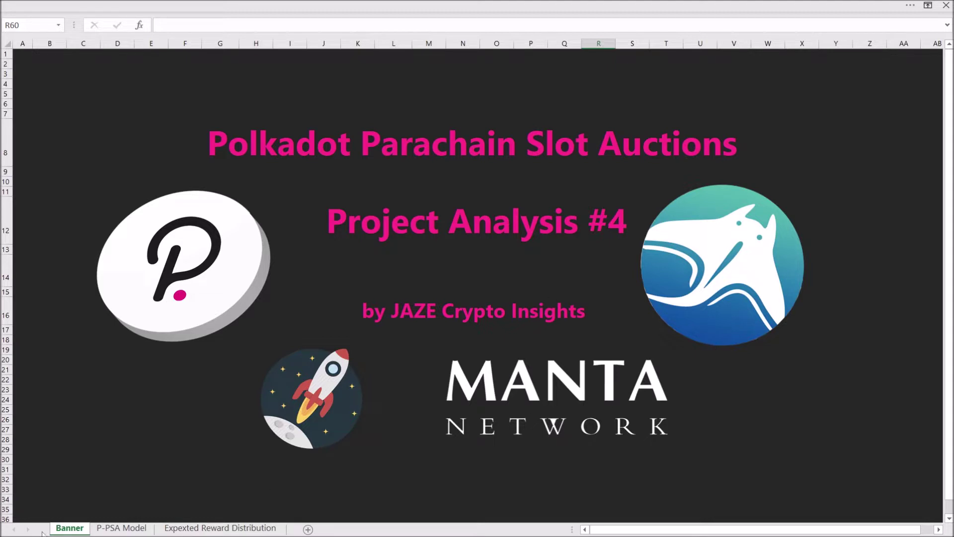
Switch to the P-PSA Model sheet comparing Acala, Astar, Litentry and Manta Network
left_click(121, 529)
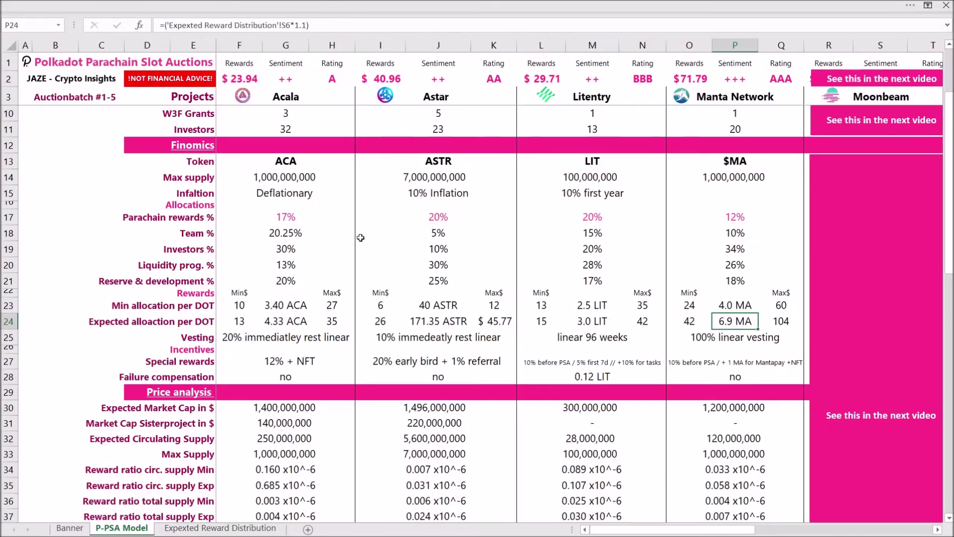
left_click(736, 98)
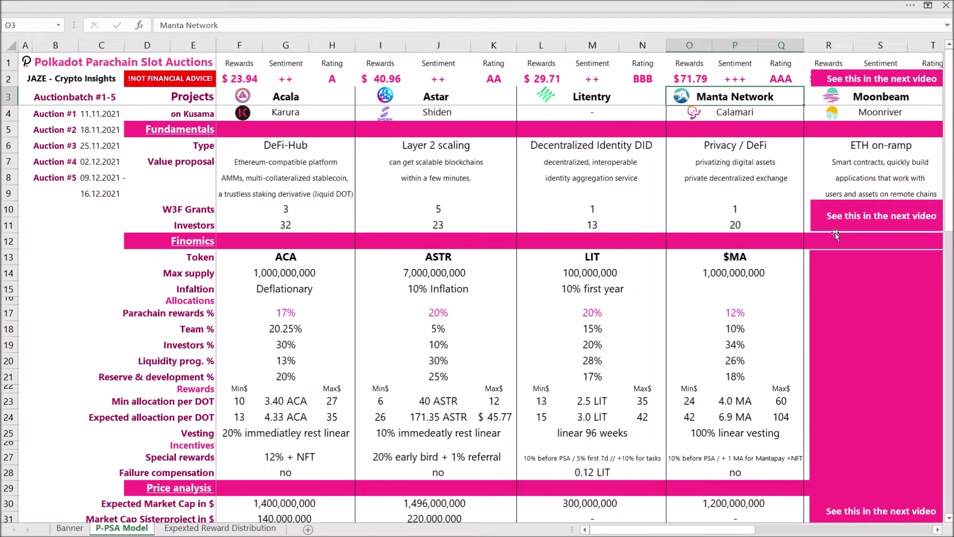
key("Down")
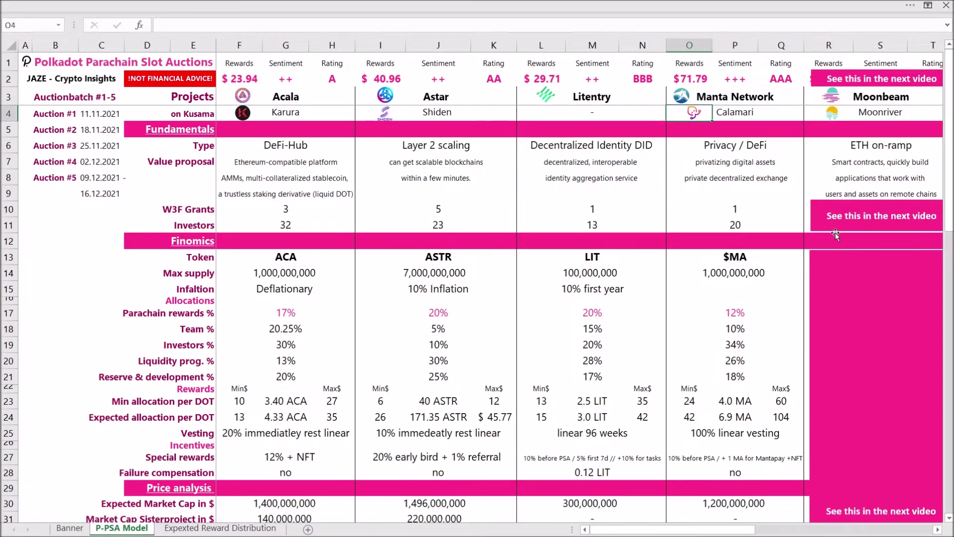
key("Right")
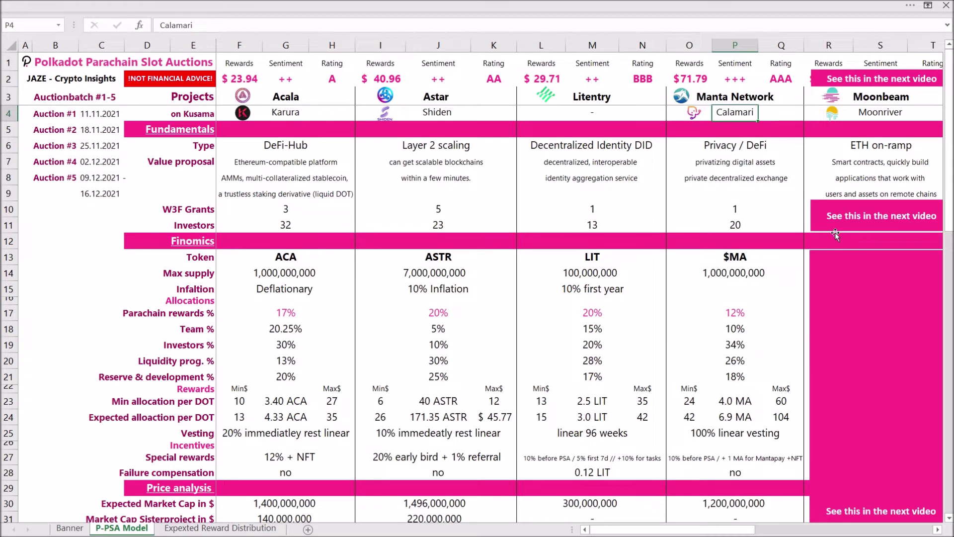
key("Down")
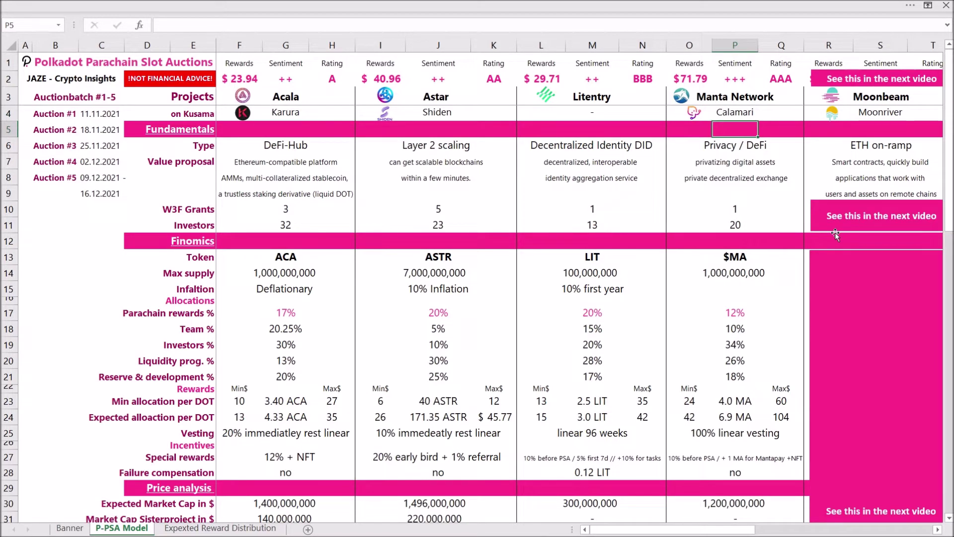
key("Down")
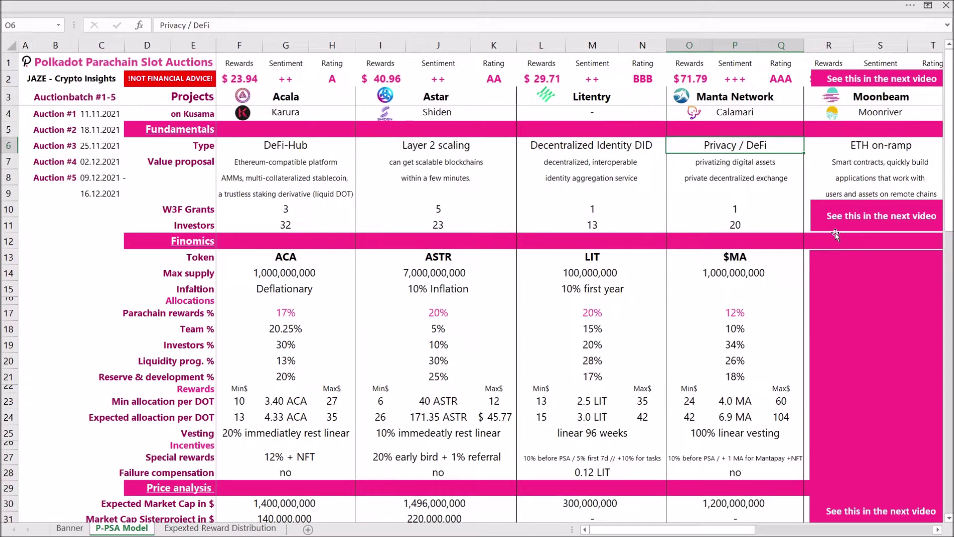
key("Down")
key("Down")
key("Down")
key("Down")
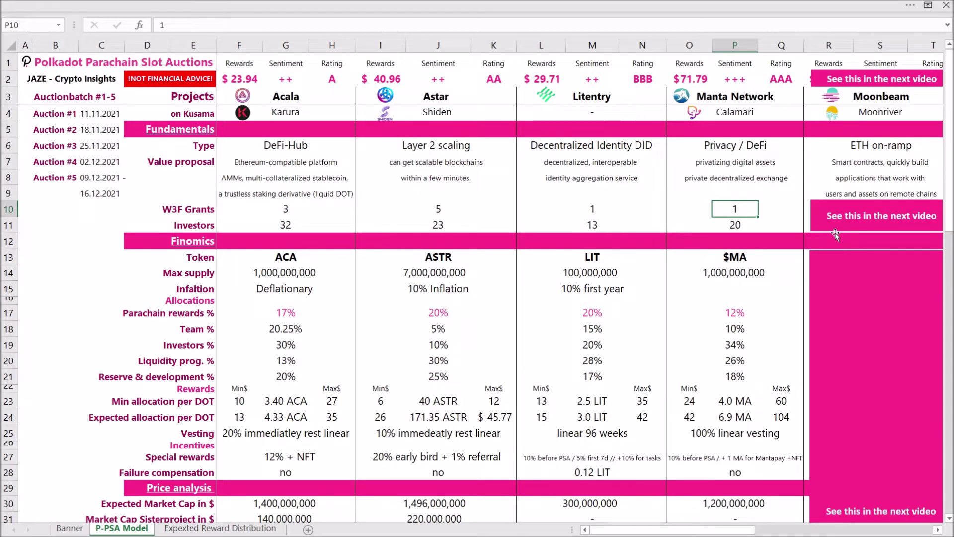
key("Down")
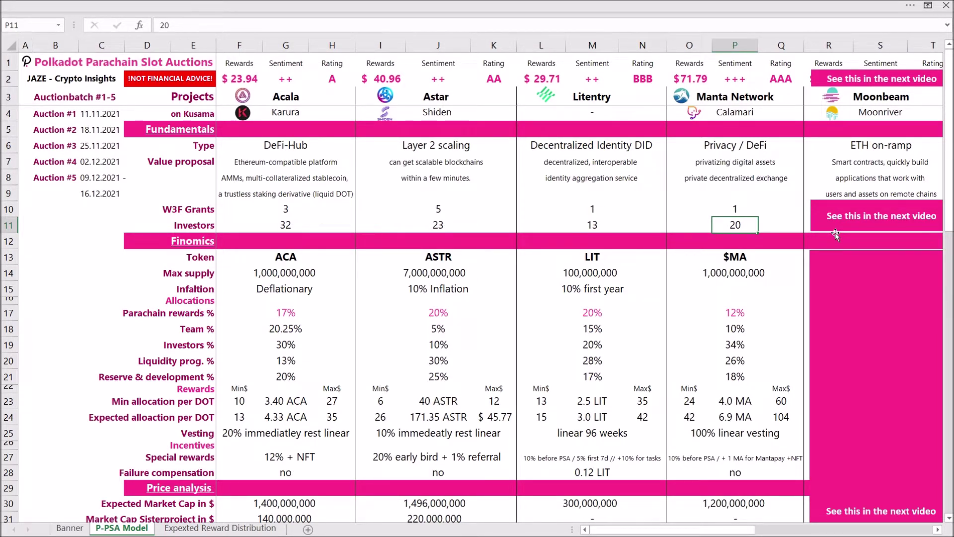
key("Down")
key("Down")
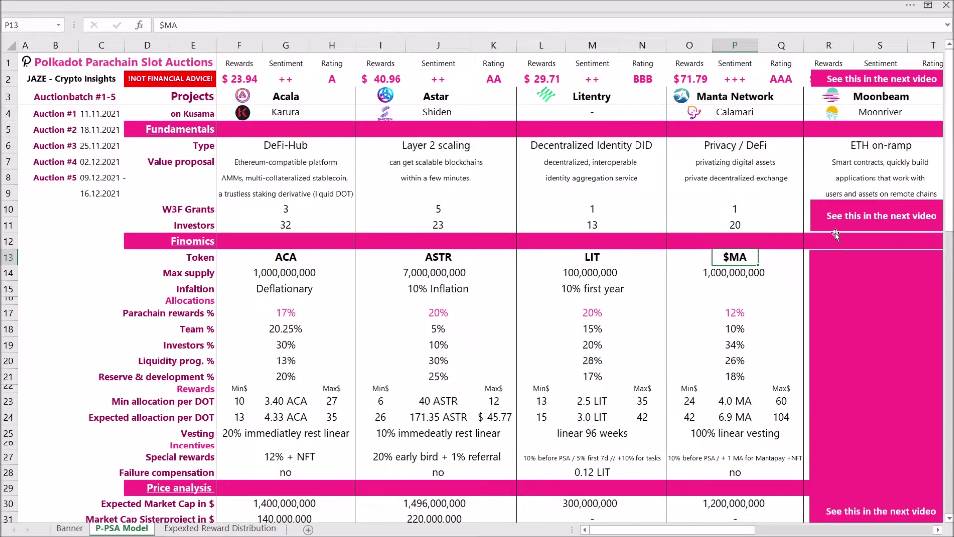
key("Down")
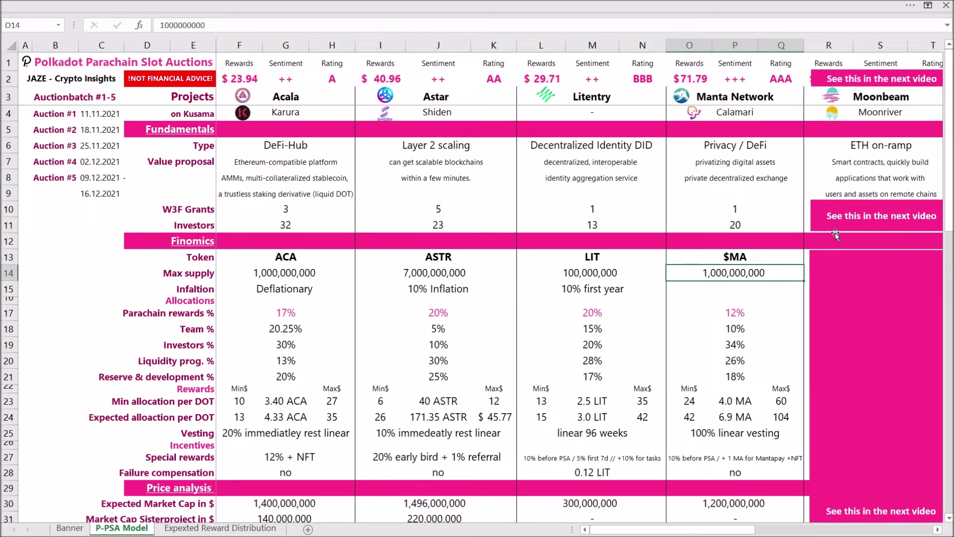
key("Down")
key("Down")
key("Down")
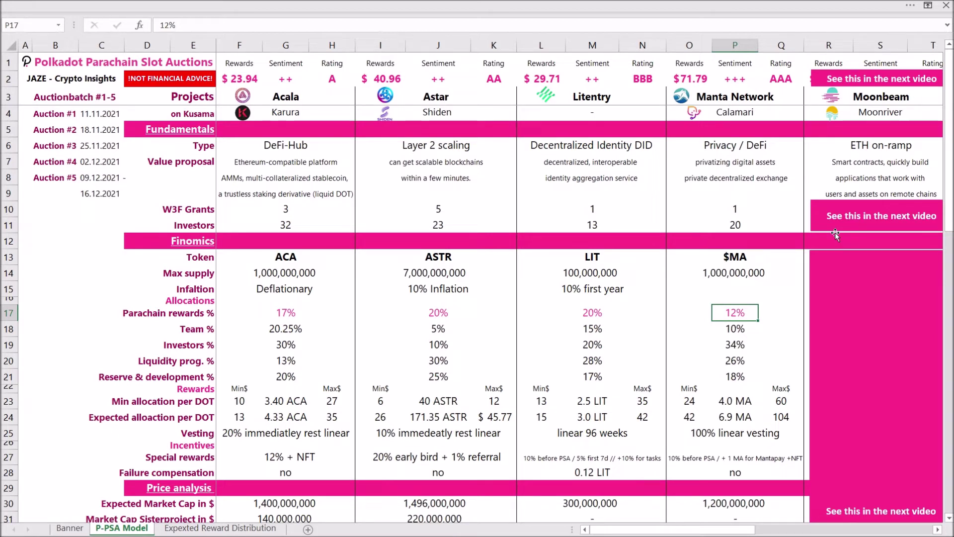
key("Down")
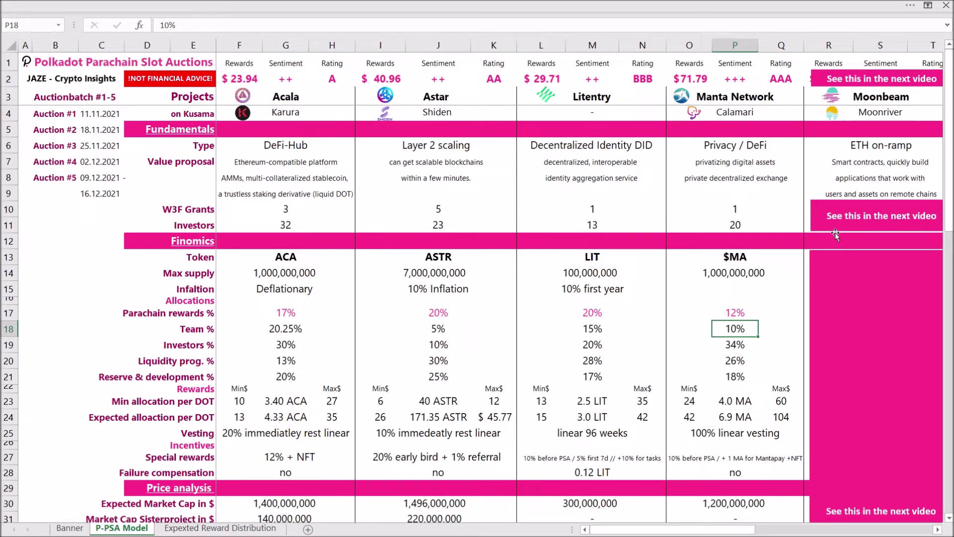
key("Down")
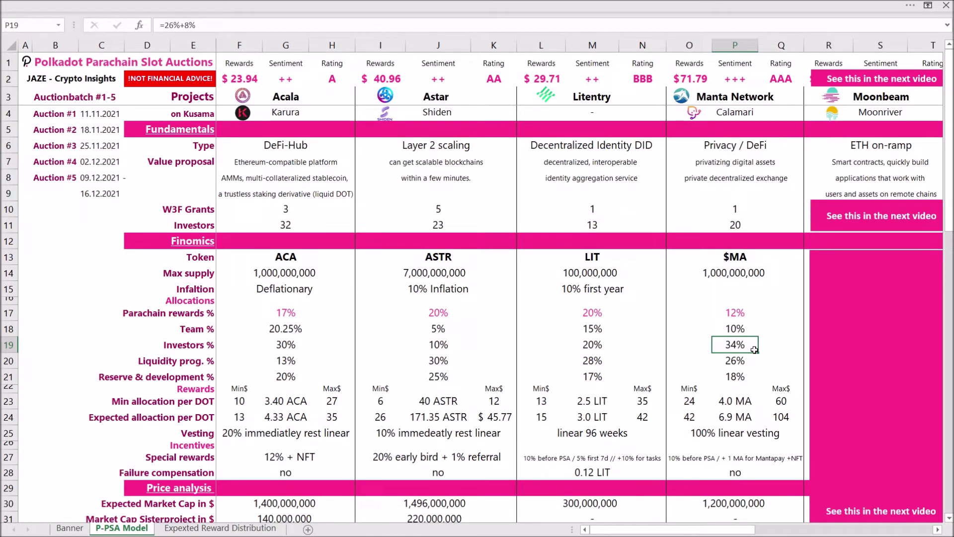
key("Down")
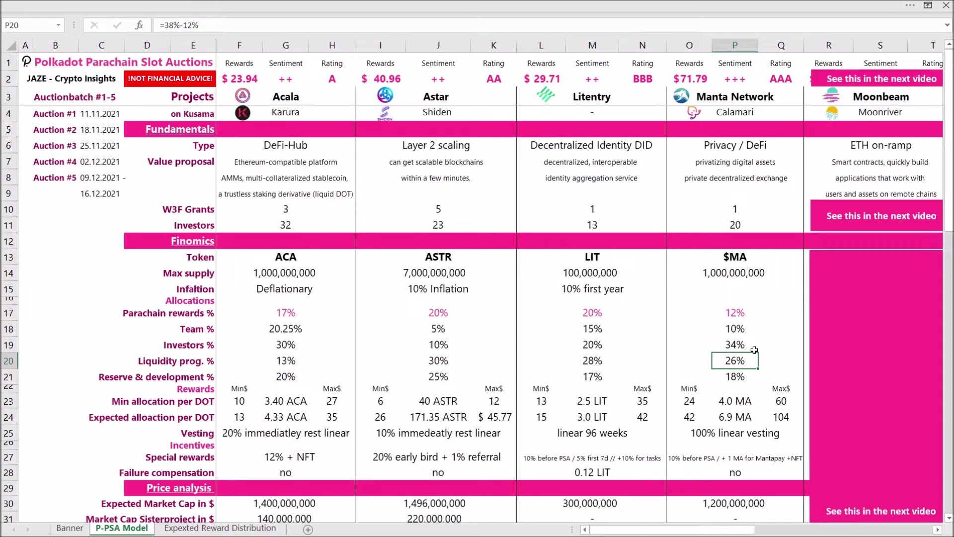
key("Down")
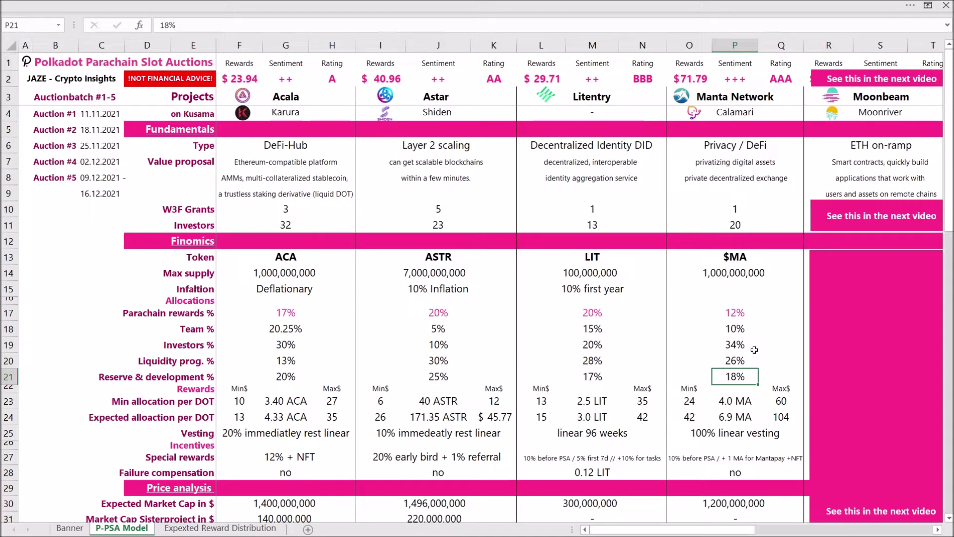
key("Down")
key("Down")
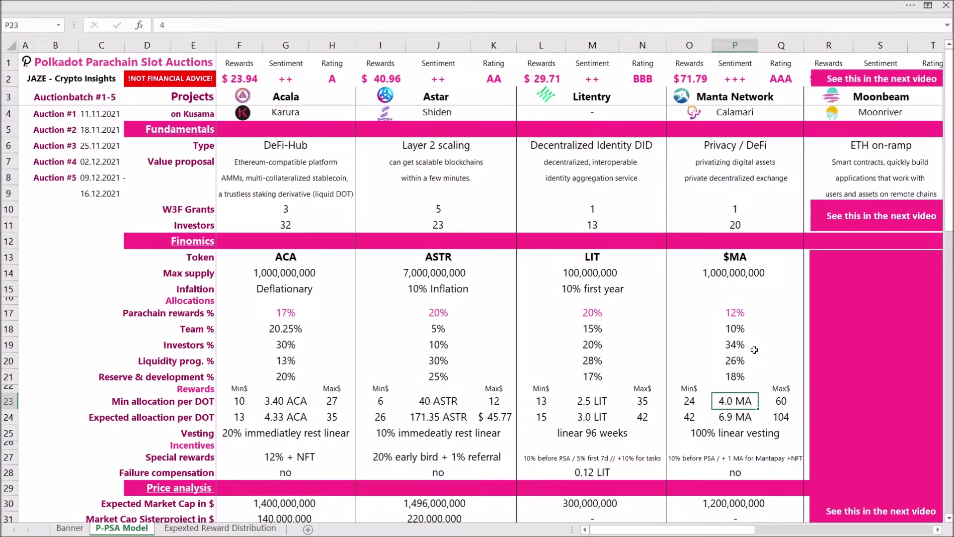
key("Down")
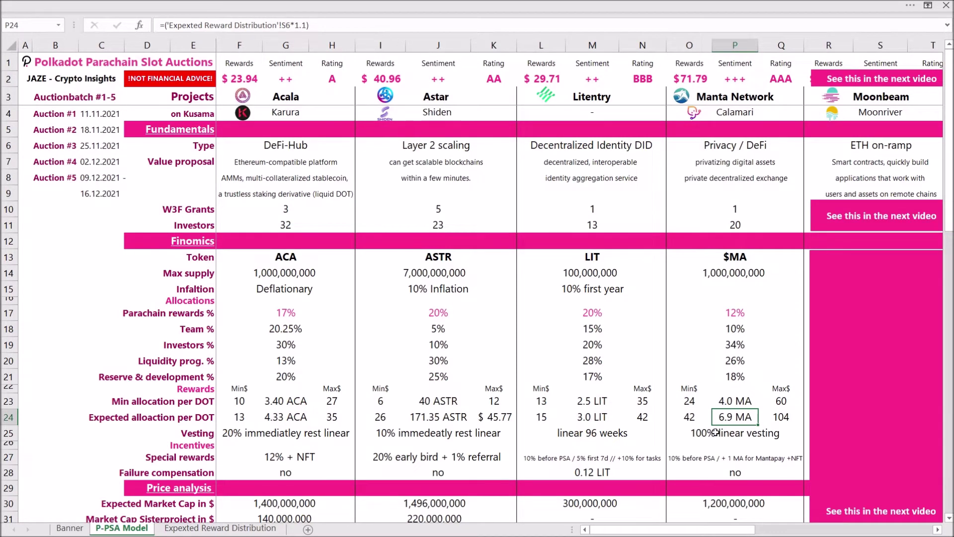
left_click(220, 528)
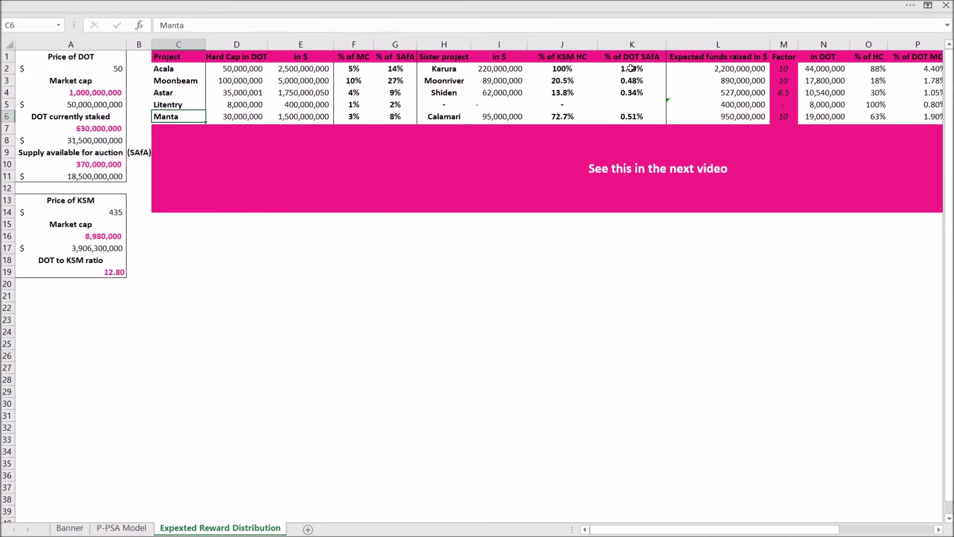
Review the % of DOT SAfA column, confirming Manta's 0.51% share and Manta's row
left_click_drag(630, 68, 624, 115)
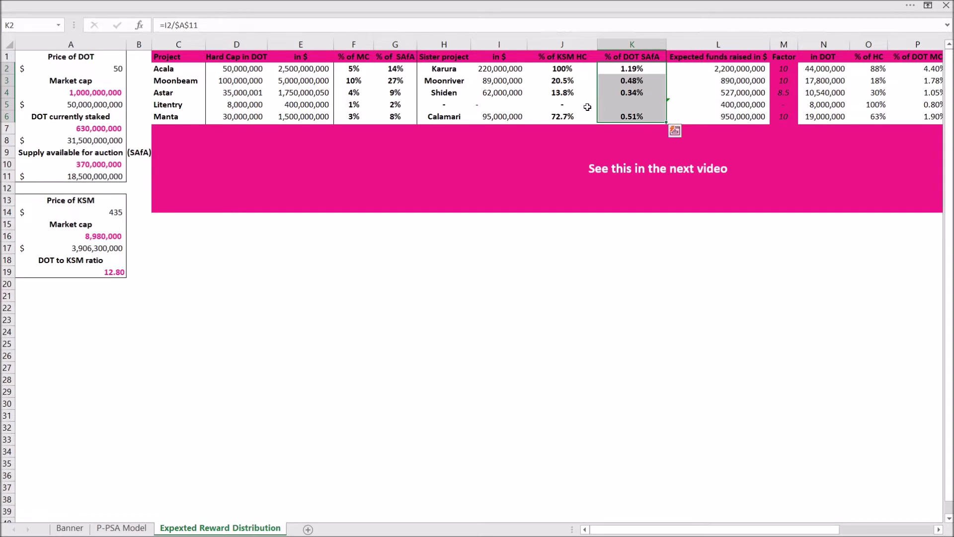
left_click(640, 113)
left_click(635, 72)
left_click(636, 102)
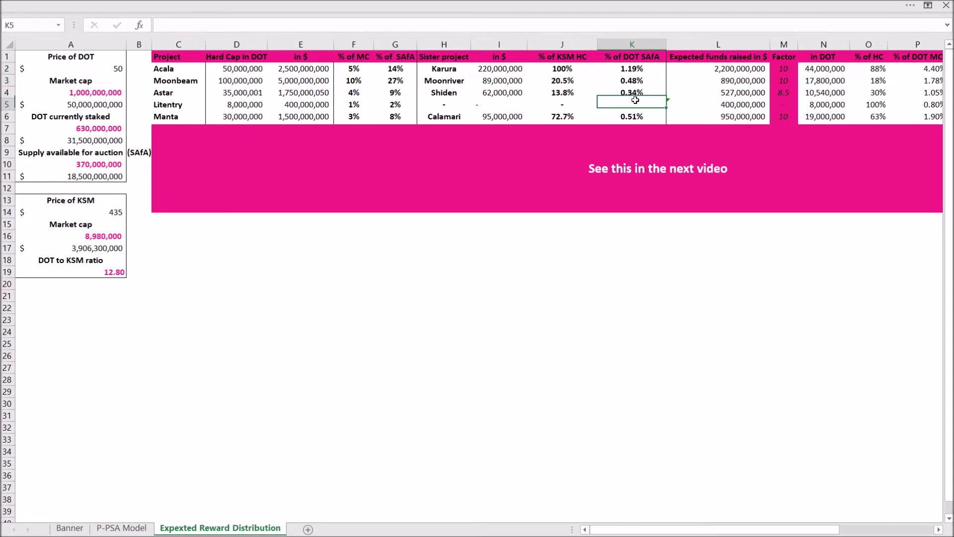
left_click(173, 117)
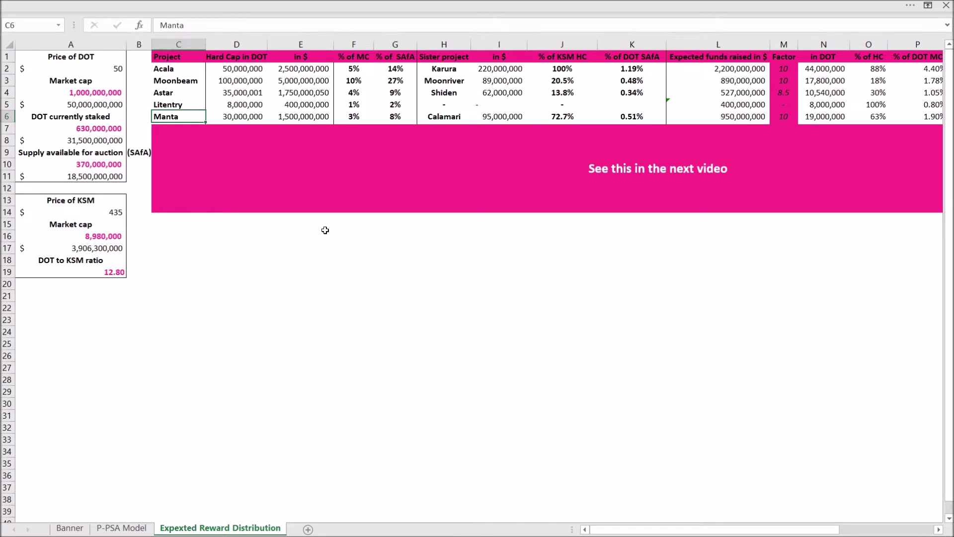
key("Right")
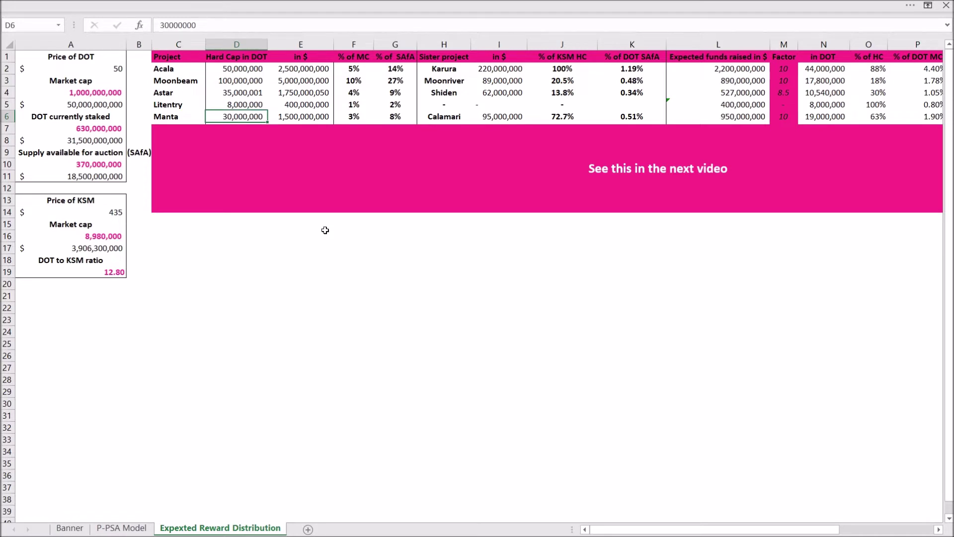
key("Right")
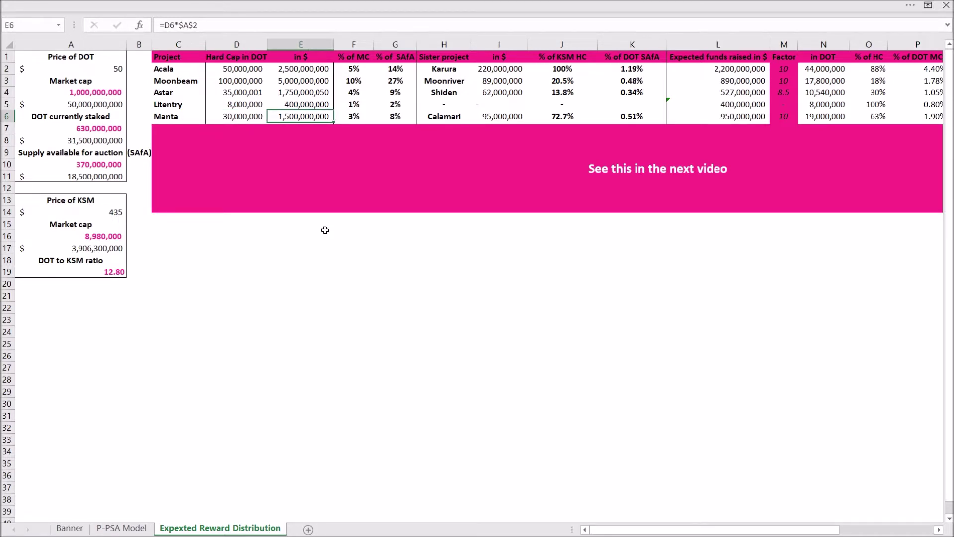
key("Right")
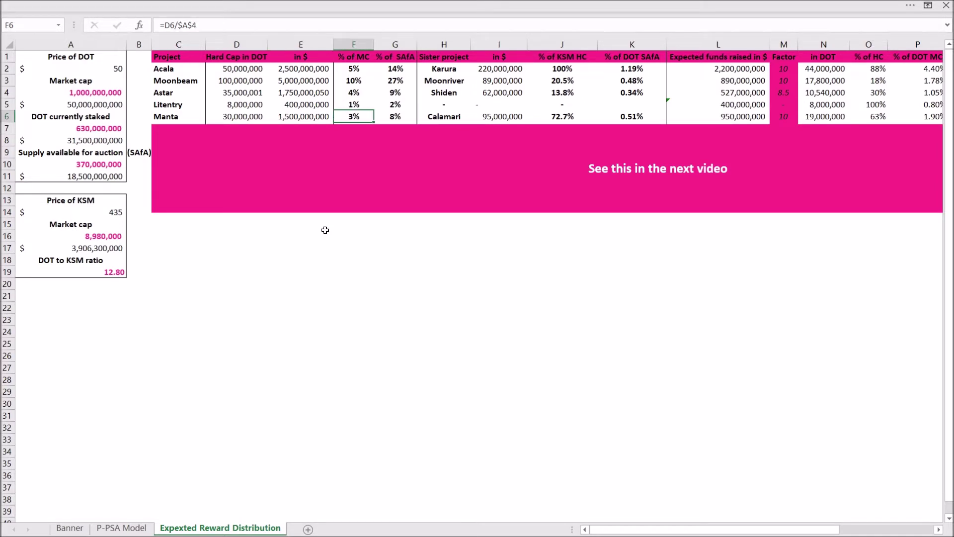
key("Right")
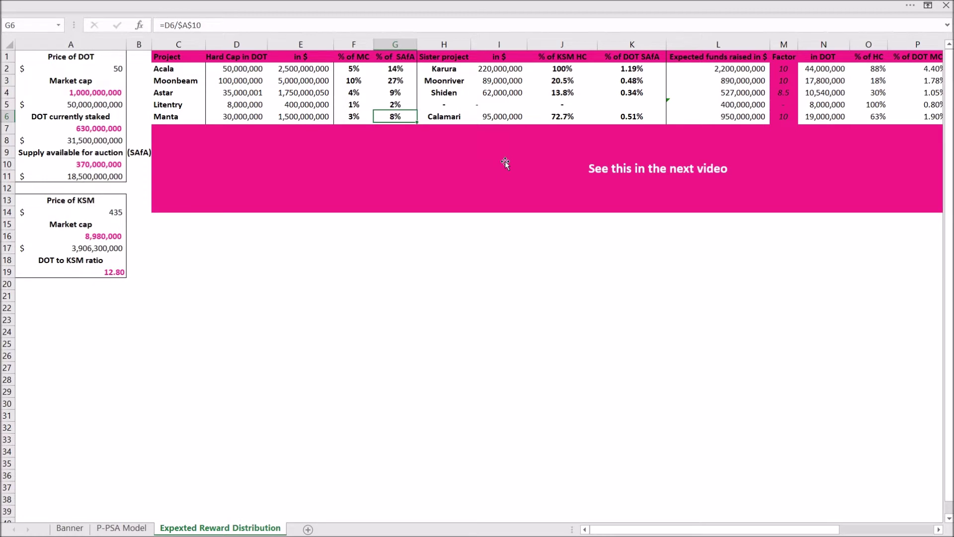
key("Right")
key("Right")
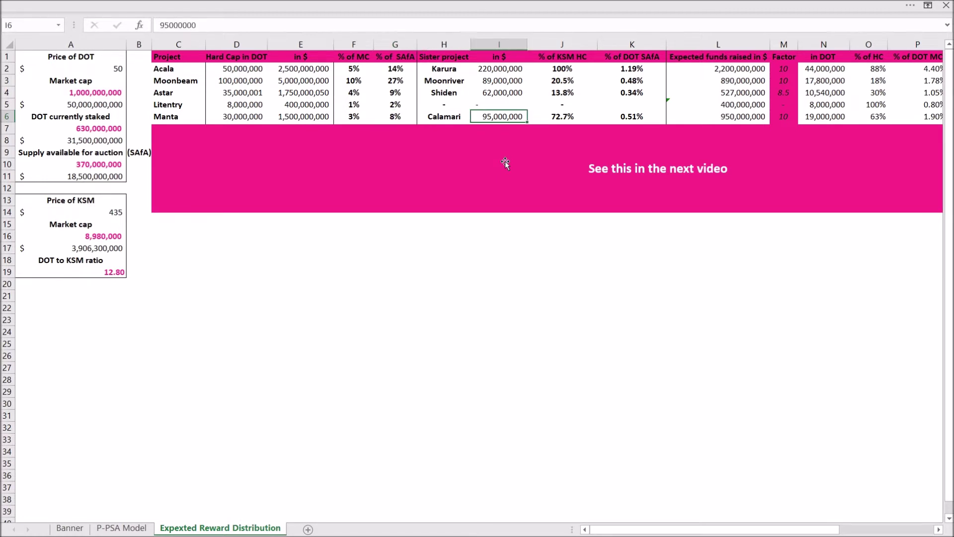
key("Left")
key("Right")
key("Right")
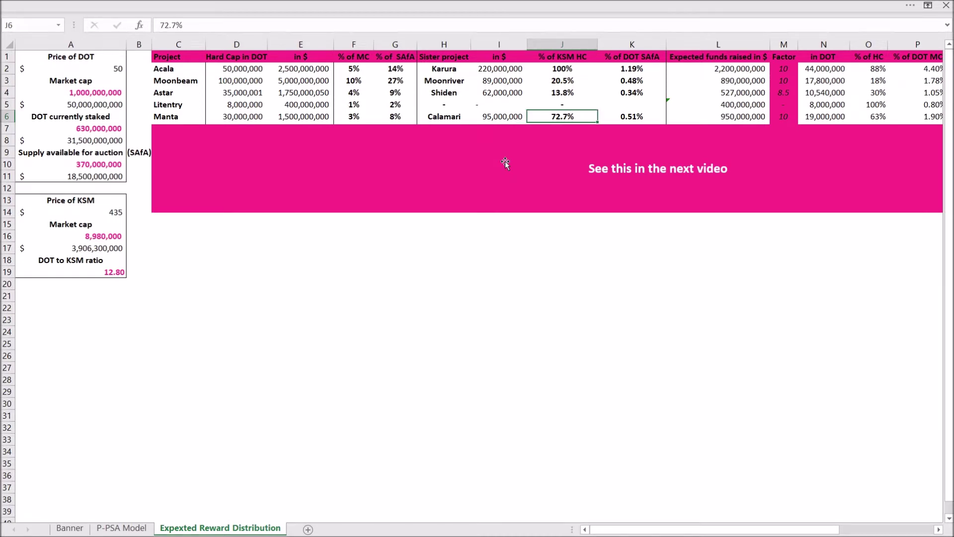
key("Left")
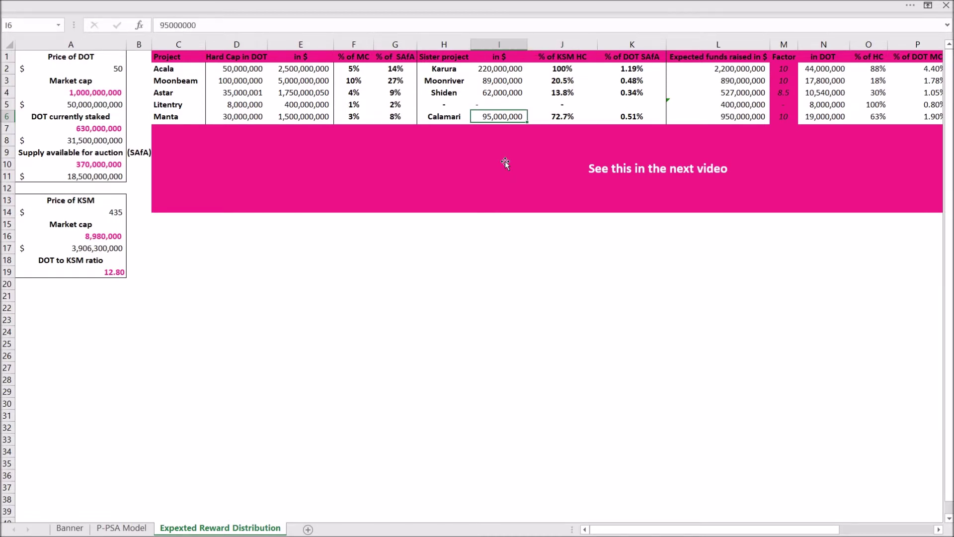
key("Right")
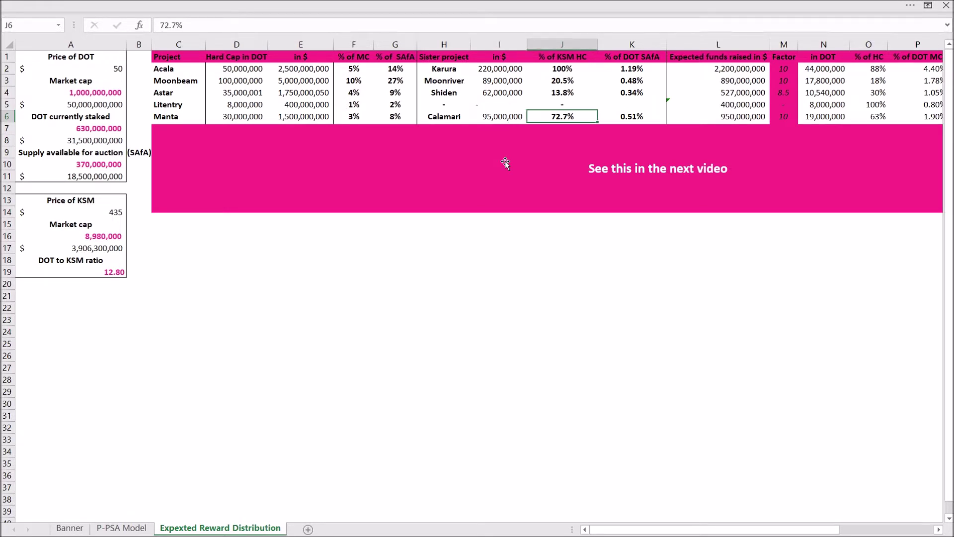
key("Right")
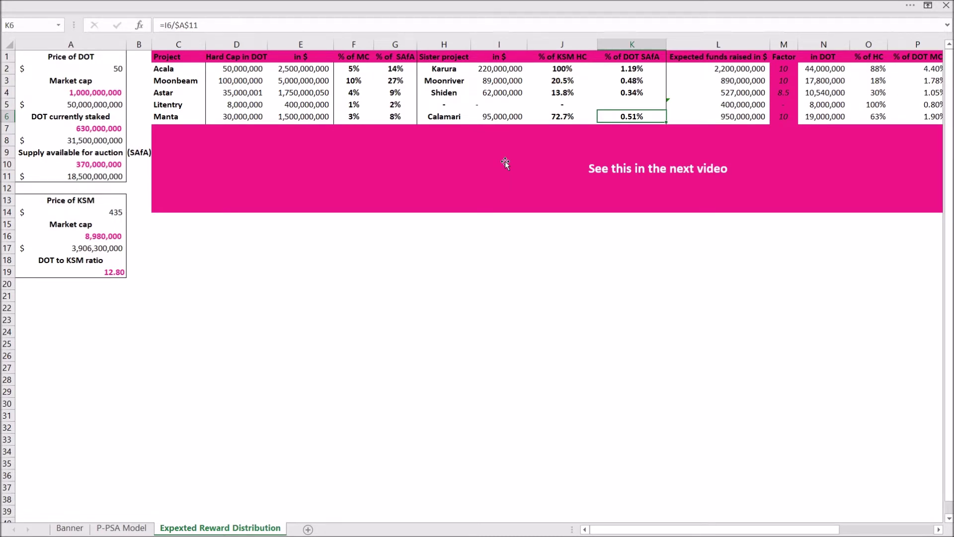
key("Left")
key("Left")
key("Right")
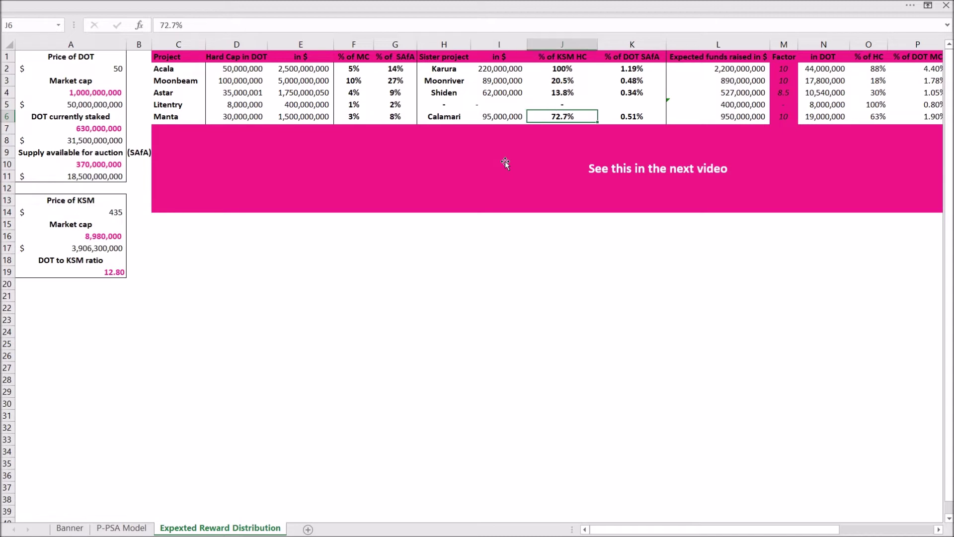
key("Right")
key("Right")
key("Right")
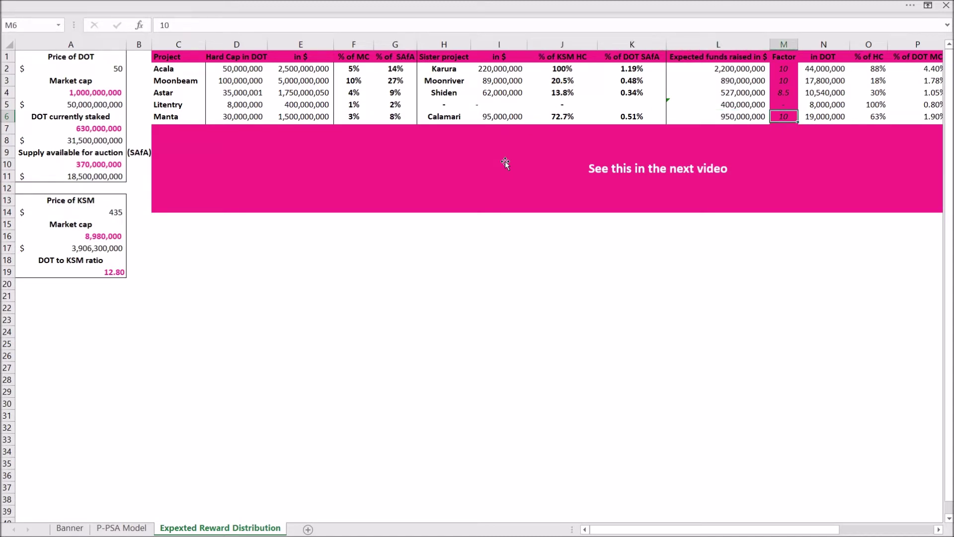
key("Right")
key("Left")
Inspect Manta's in DOT, % of HC, % of DOT MC, % of DOT SAfA and reward distribution formulas
key("Right")
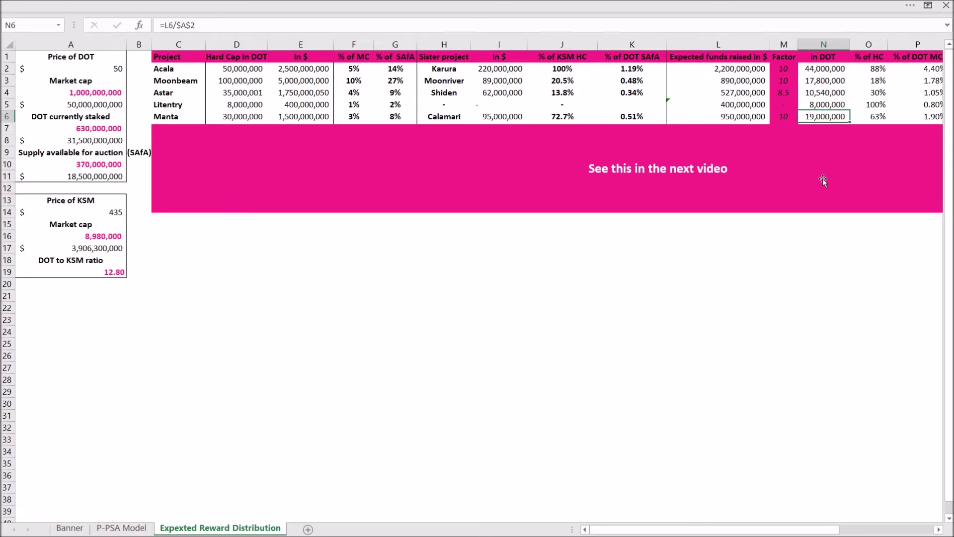
key("Right")
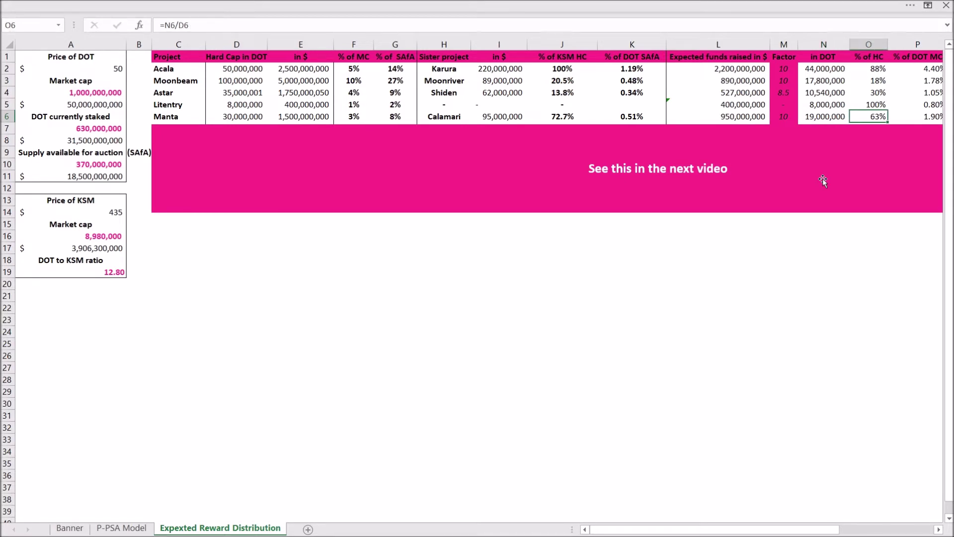
key("Right")
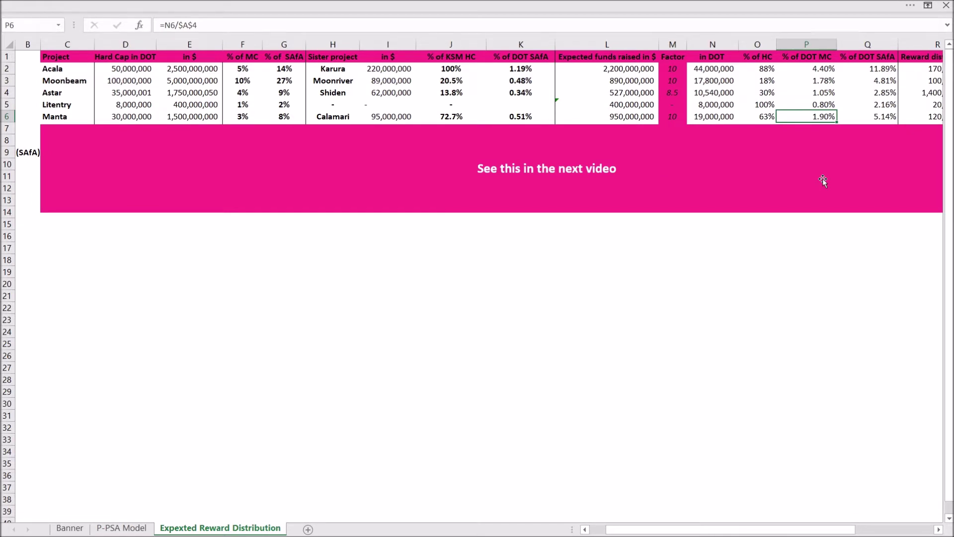
key("Right")
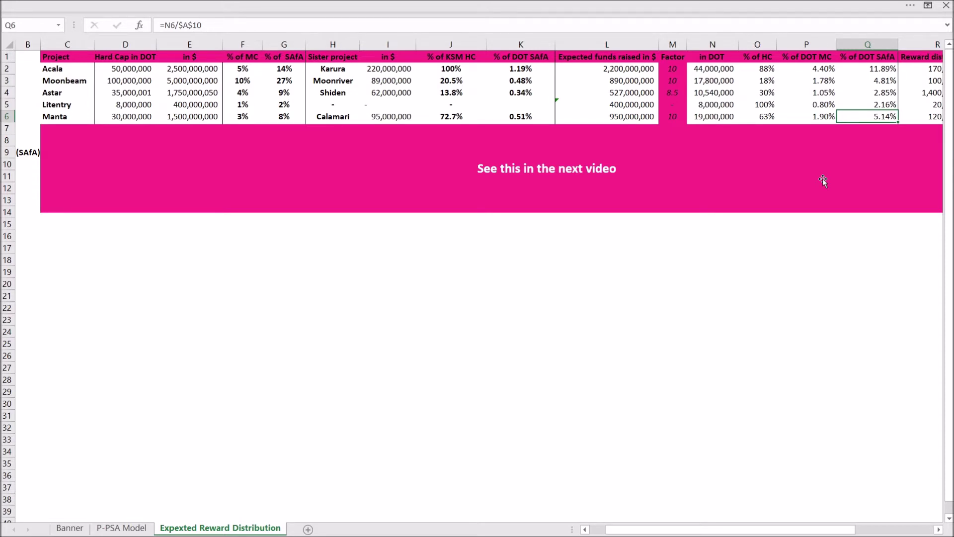
key("Right")
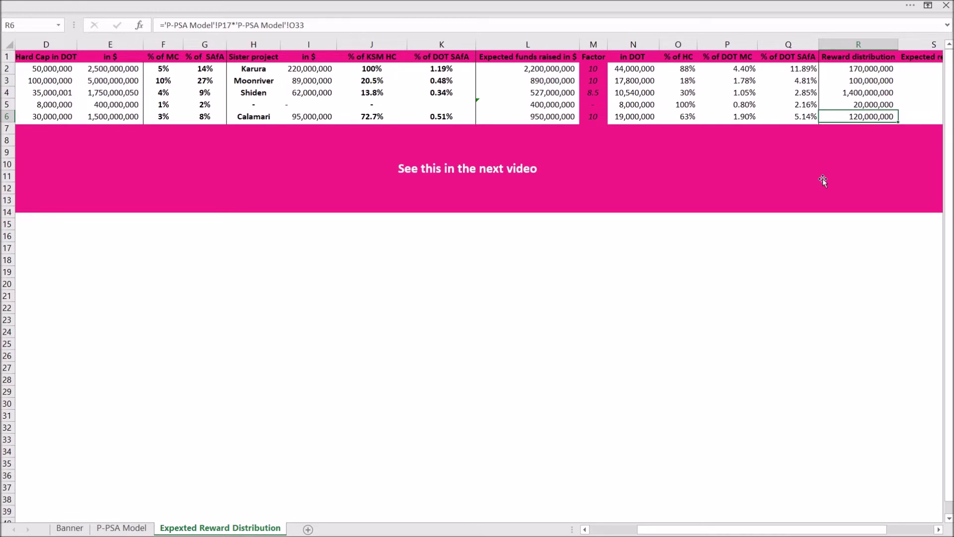
Check Manta's expected rewards formula =R6/N6, giving 6.32, then return to the P-PSA Model sheet
key("Right")
key("Left")
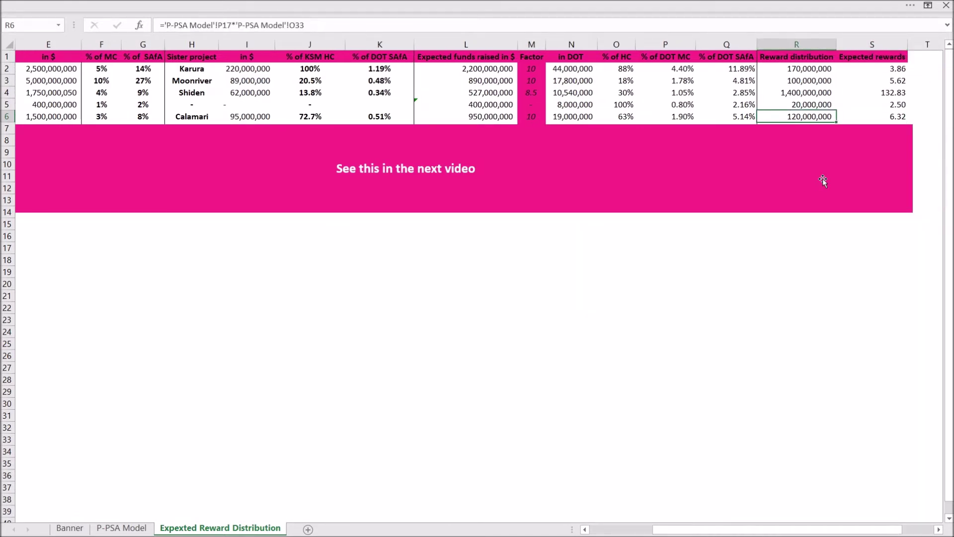
key("Right")
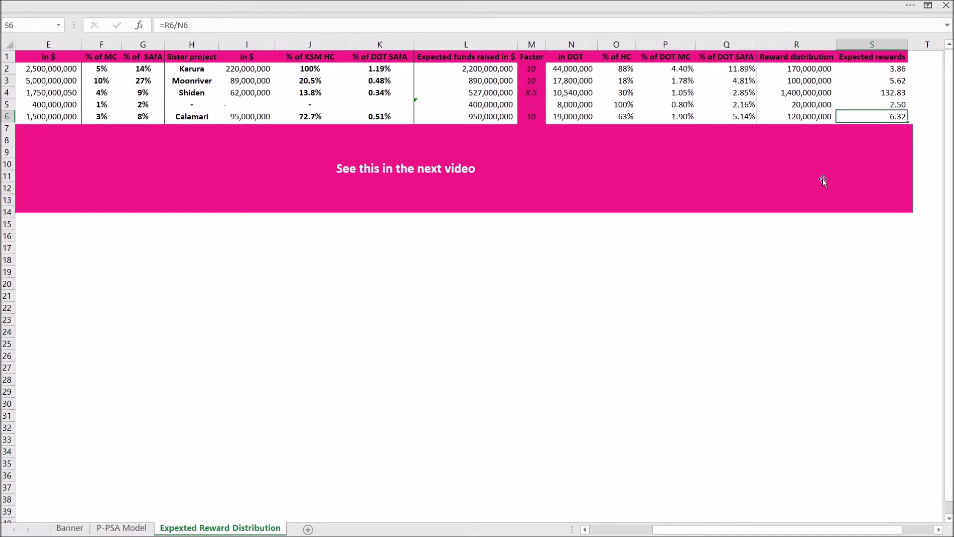
double_click(870, 119)
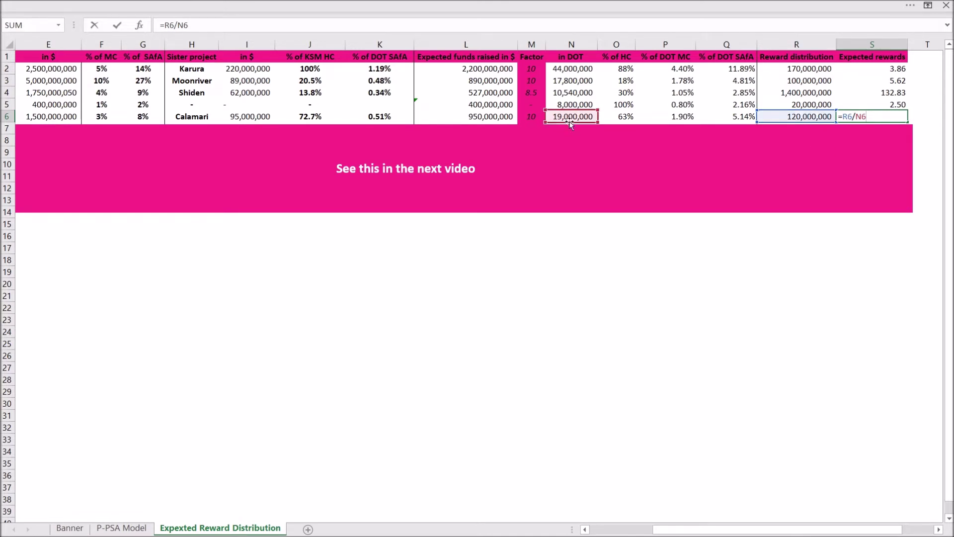
key("Escape")
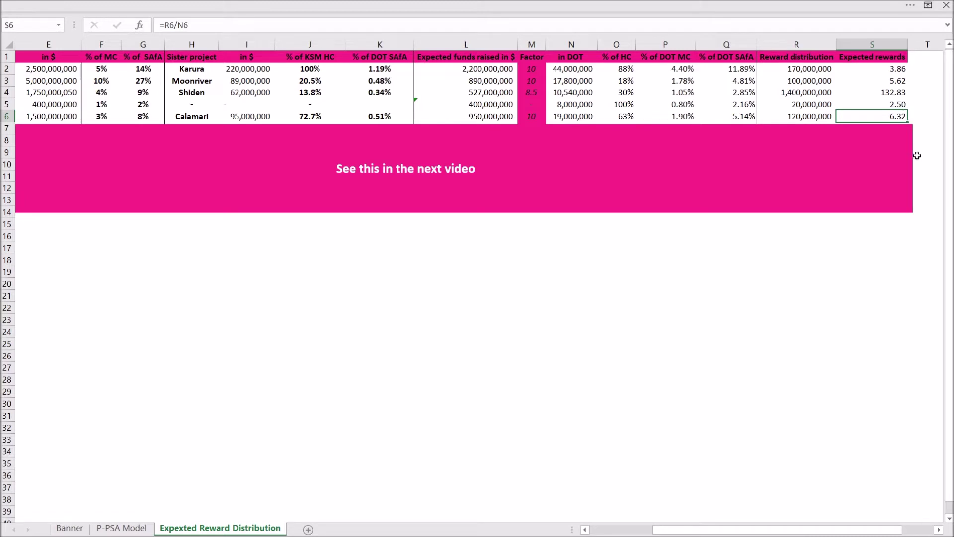
left_click(124, 528)
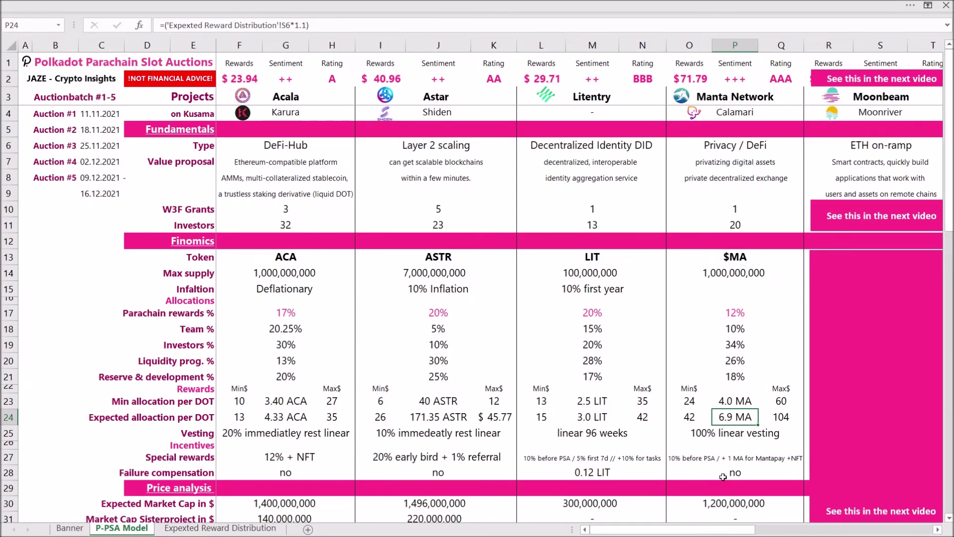
scroll(700, 476, "down", 1)
left_click(682, 413)
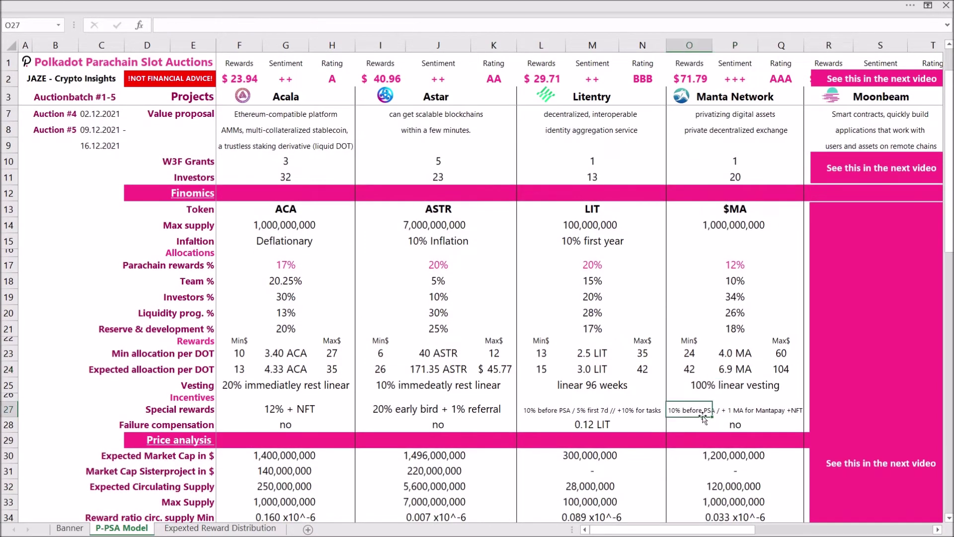
left_click(738, 373)
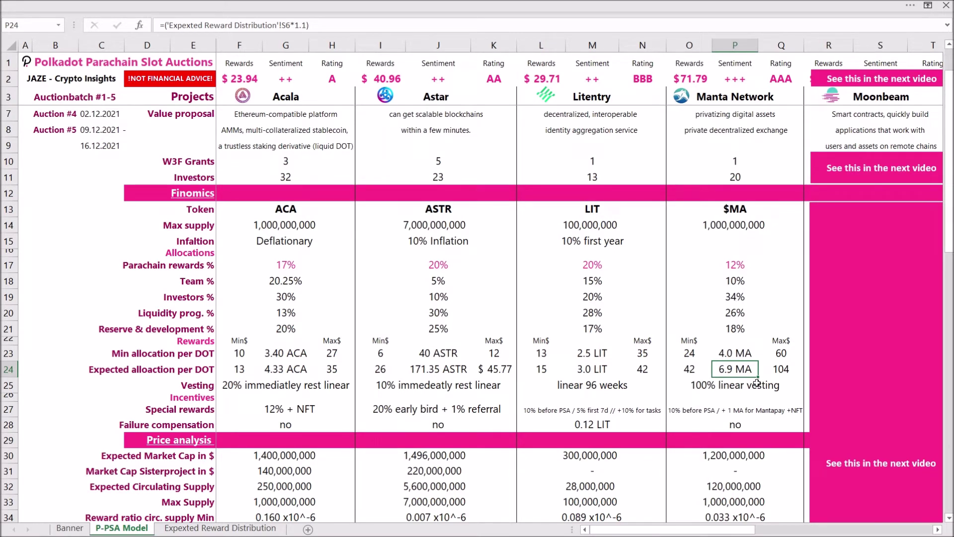
left_click(735, 415)
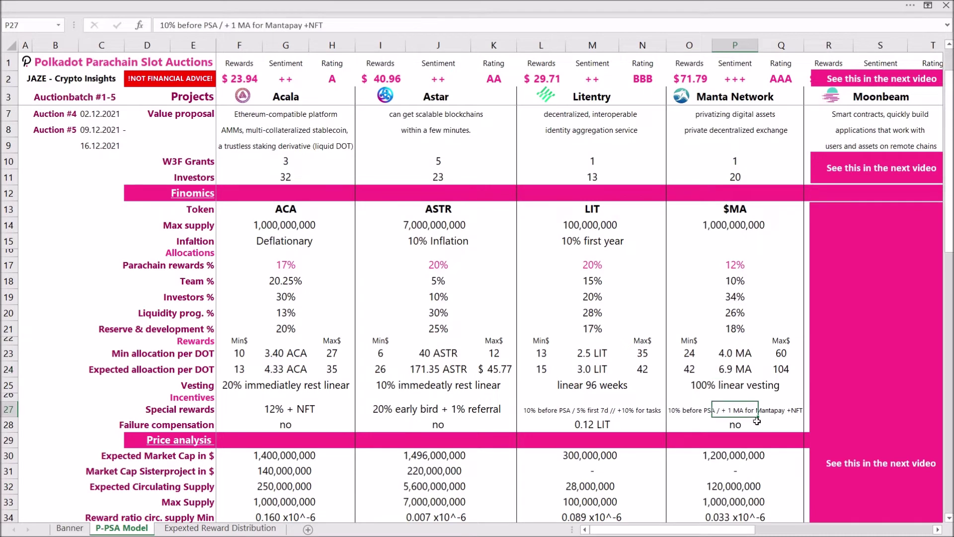
left_click(694, 411)
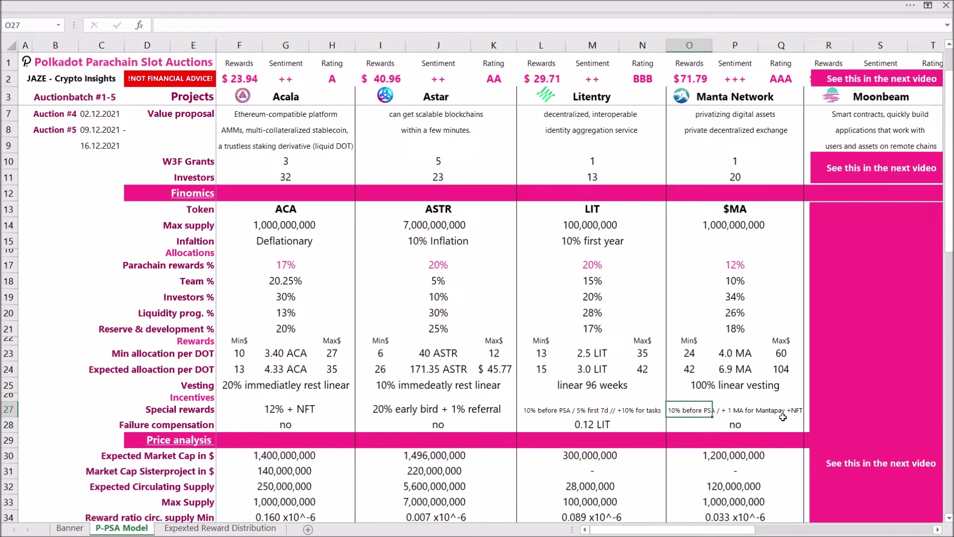
left_click(744, 411)
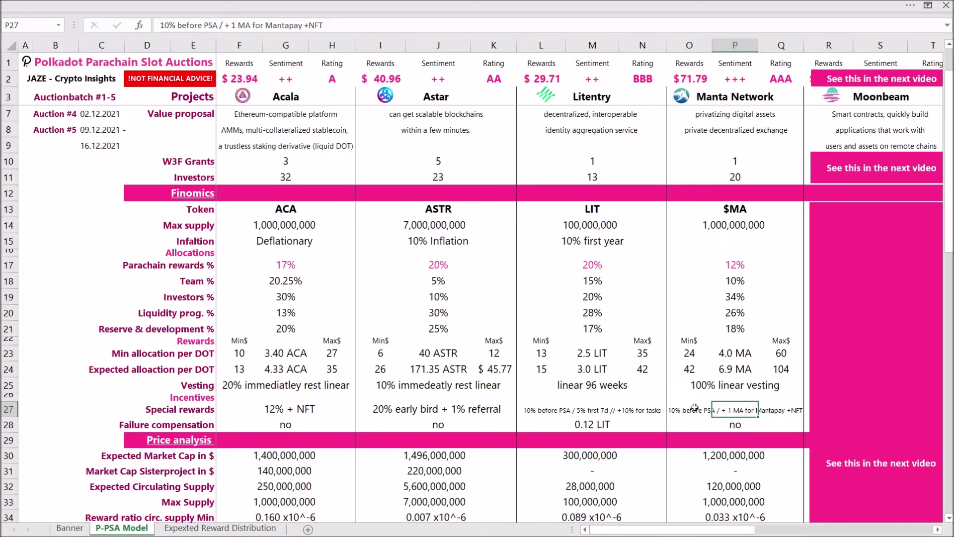
left_click(729, 427)
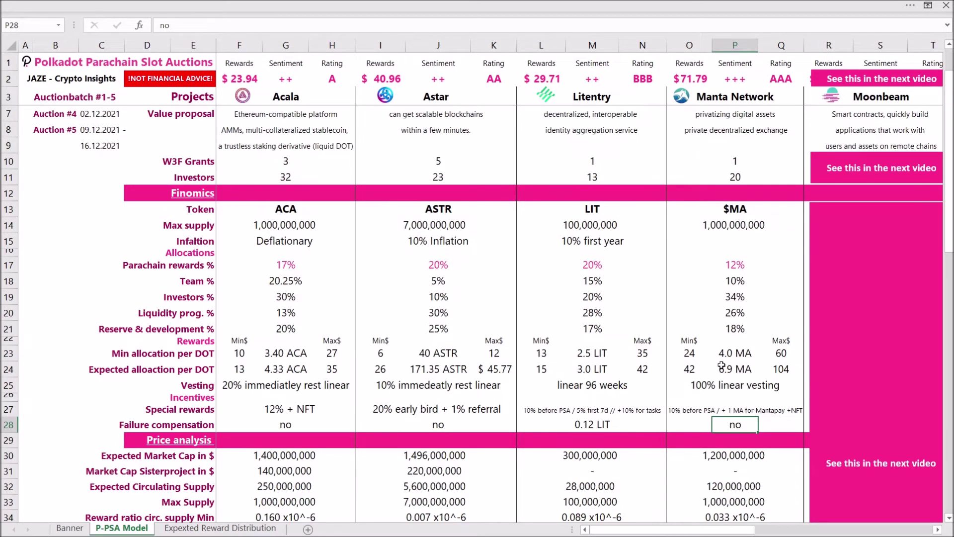
scroll(723, 365, "down", 1)
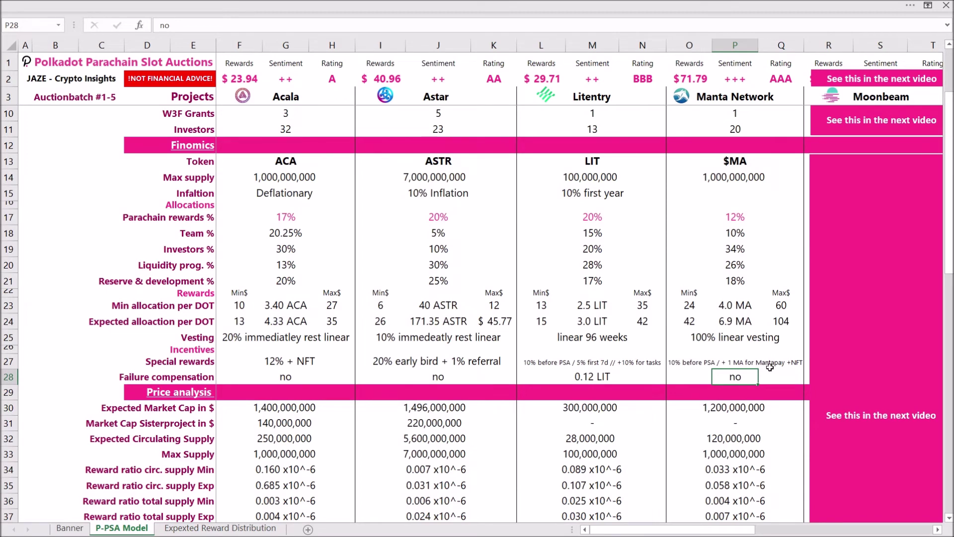
key("Down")
key("Down")
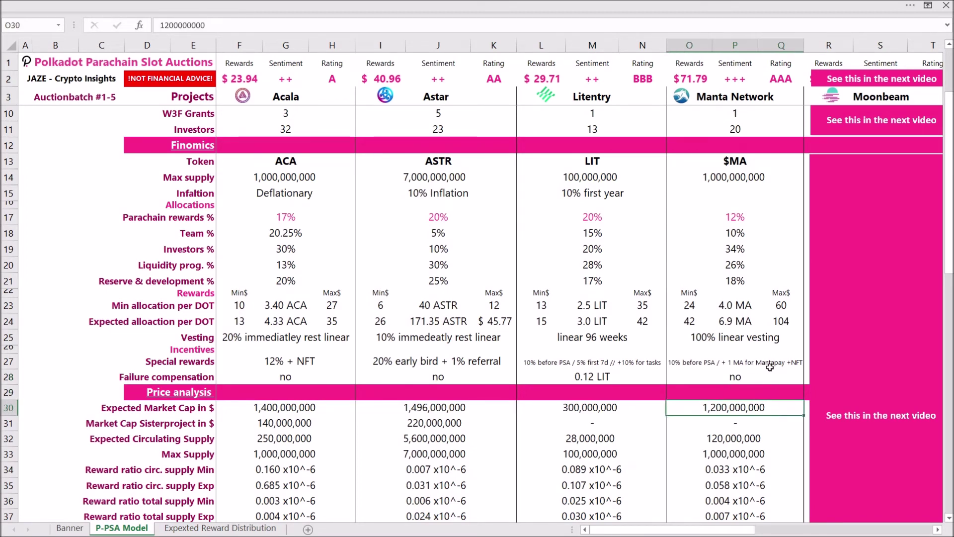
scroll(769, 367, "down", 2)
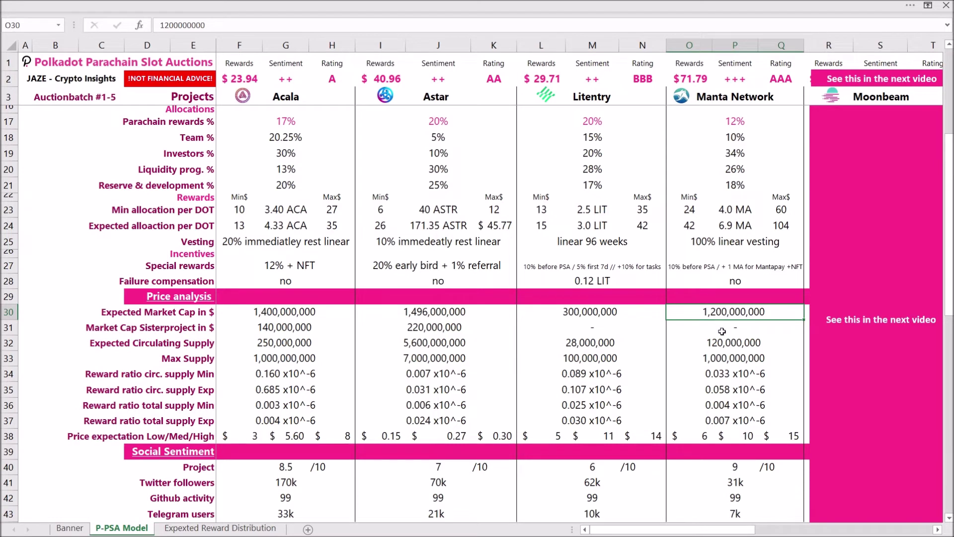
left_click(728, 338)
left_click(732, 328)
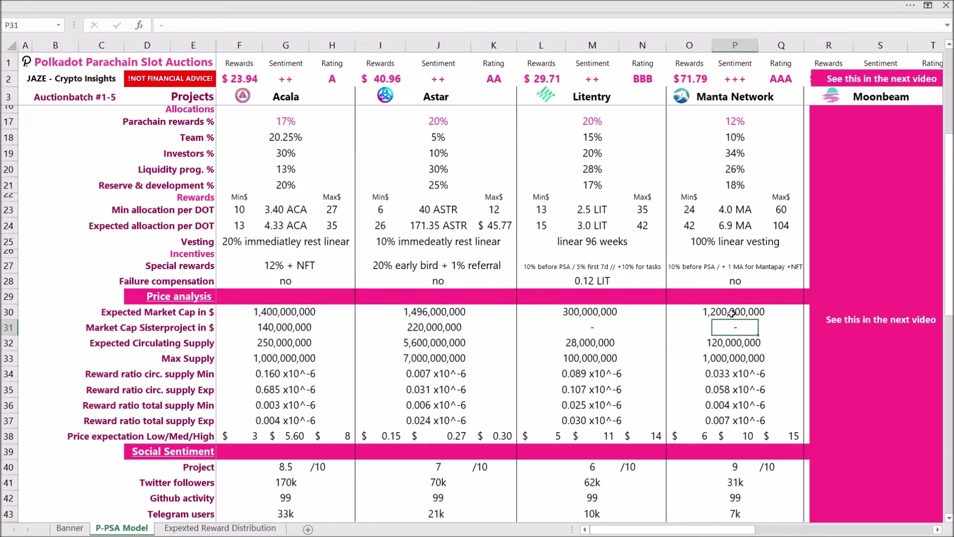
key("Down")
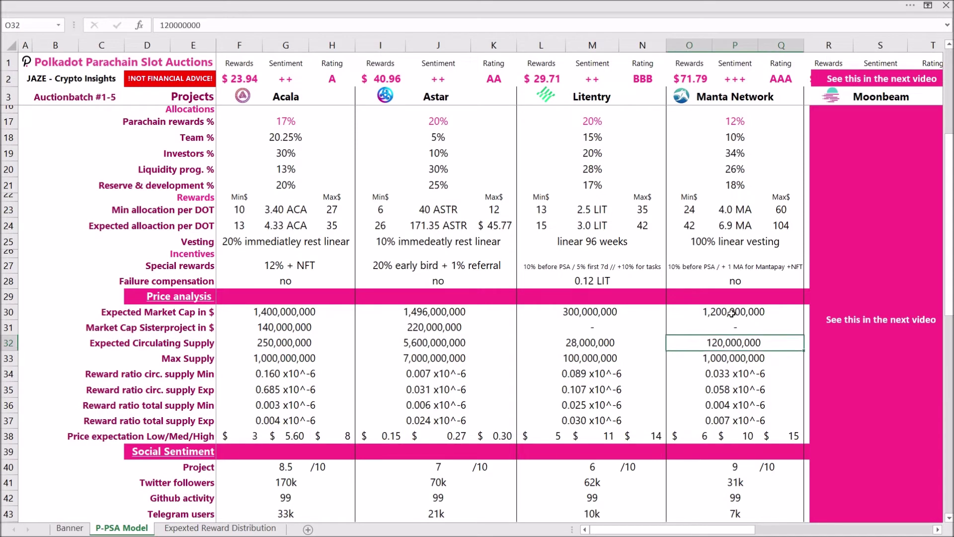
key("Down")
key("Down")
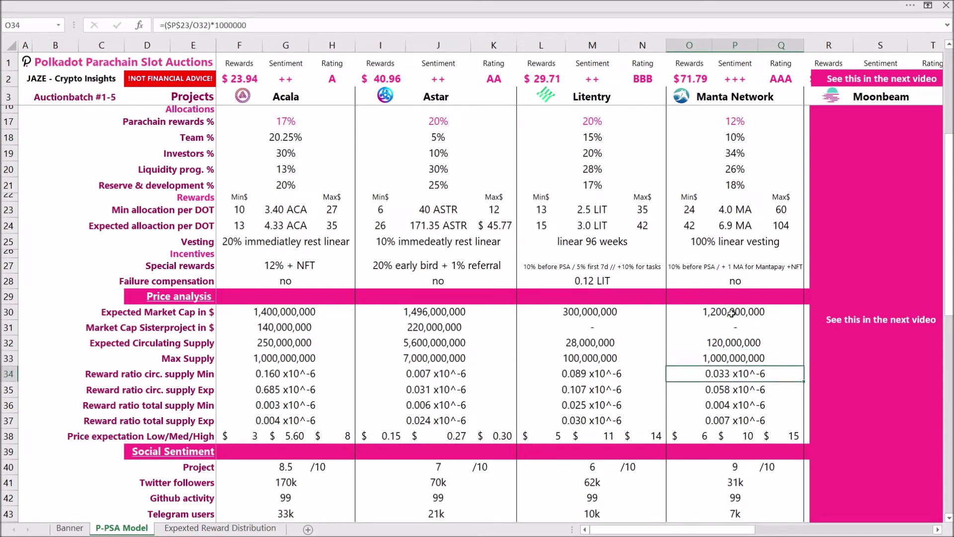
key("Down")
key("Down")
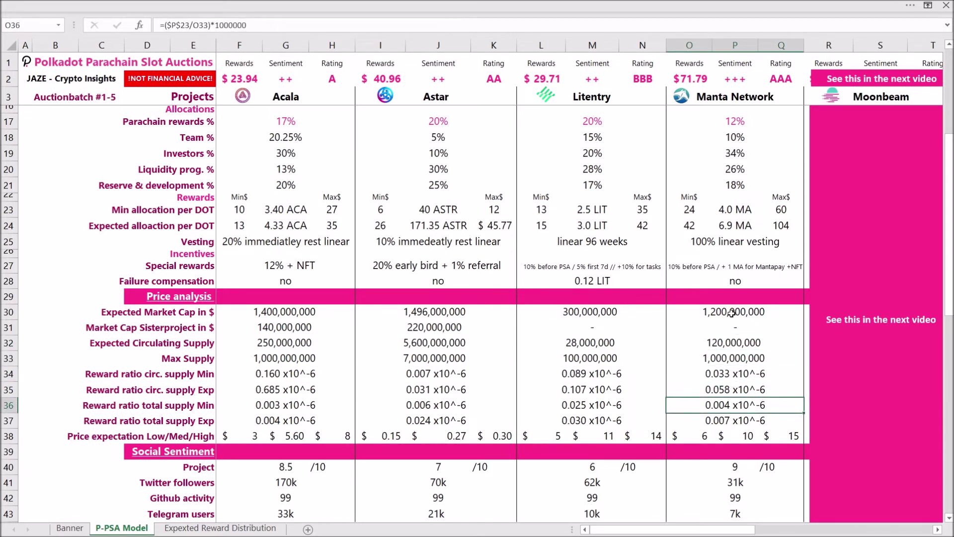
key("Up")
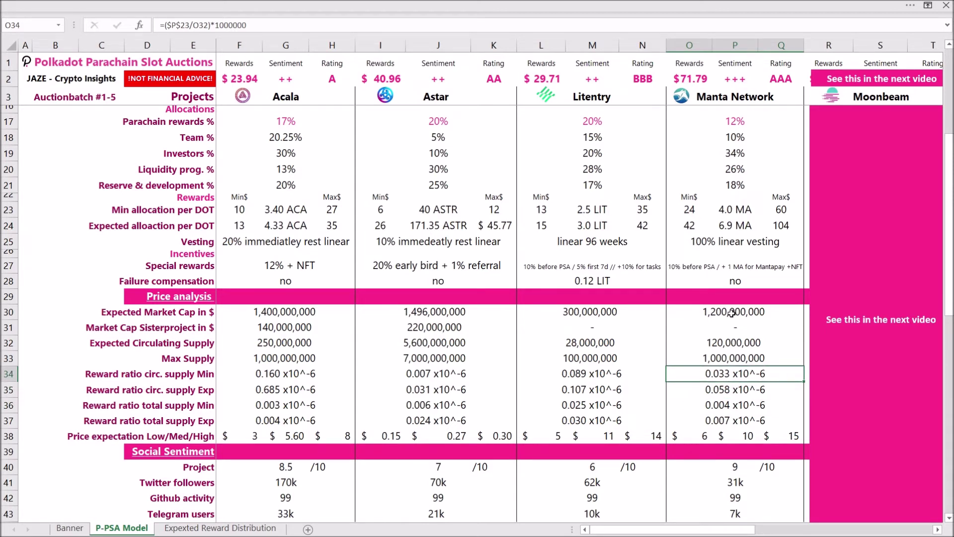
key("Down")
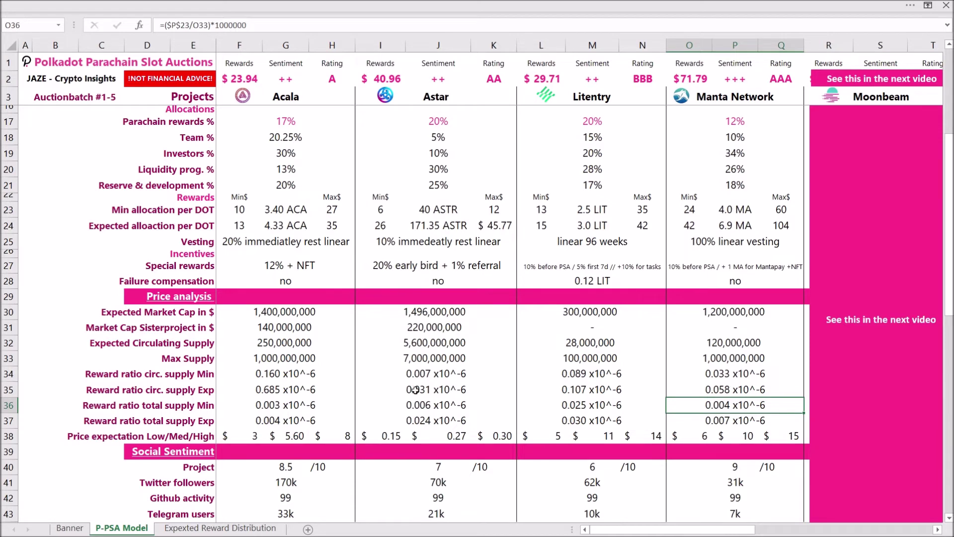
scroll(724, 383, "up", 1)
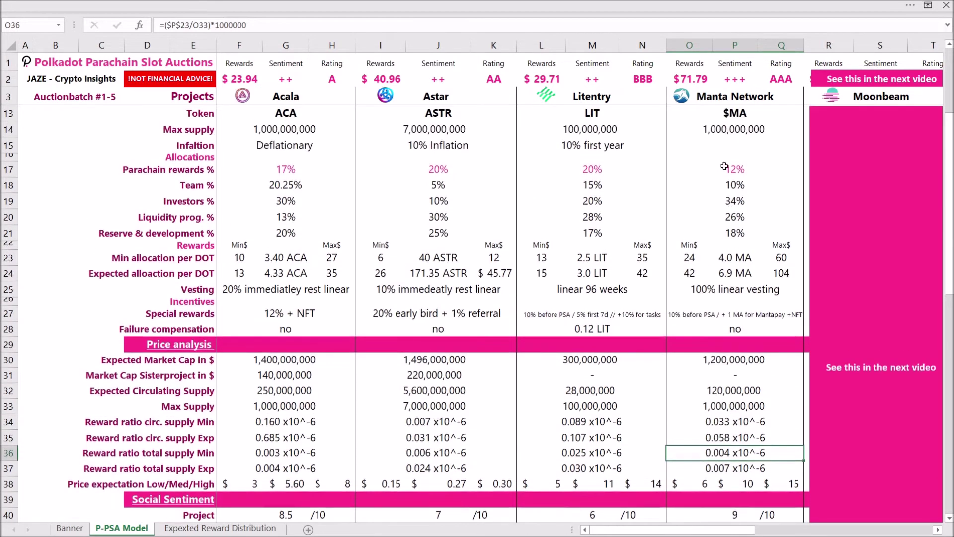
scroll(743, 176, "up", 1)
left_click(741, 216)
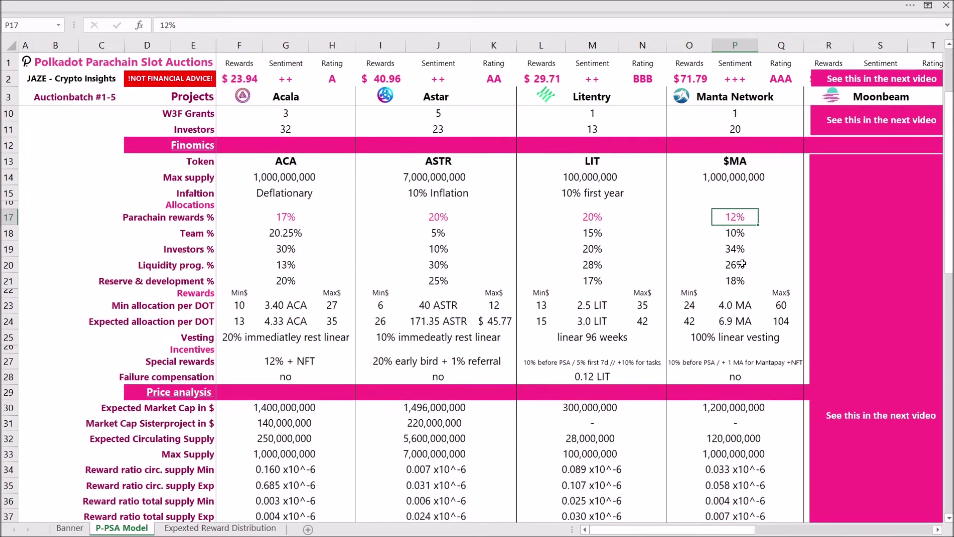
scroll(740, 279, "down", 2)
scroll(740, 279, "down", 1)
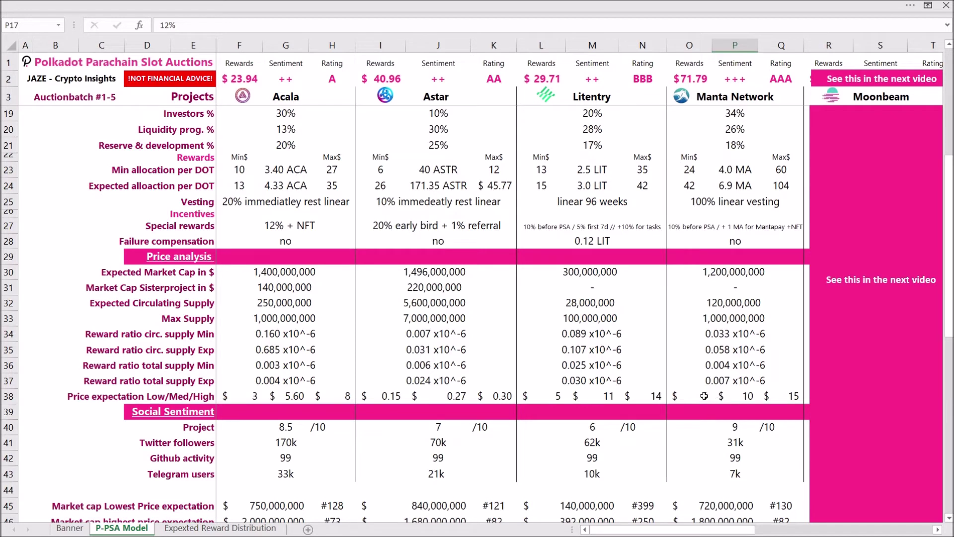
left_click_drag(695, 400, 774, 393)
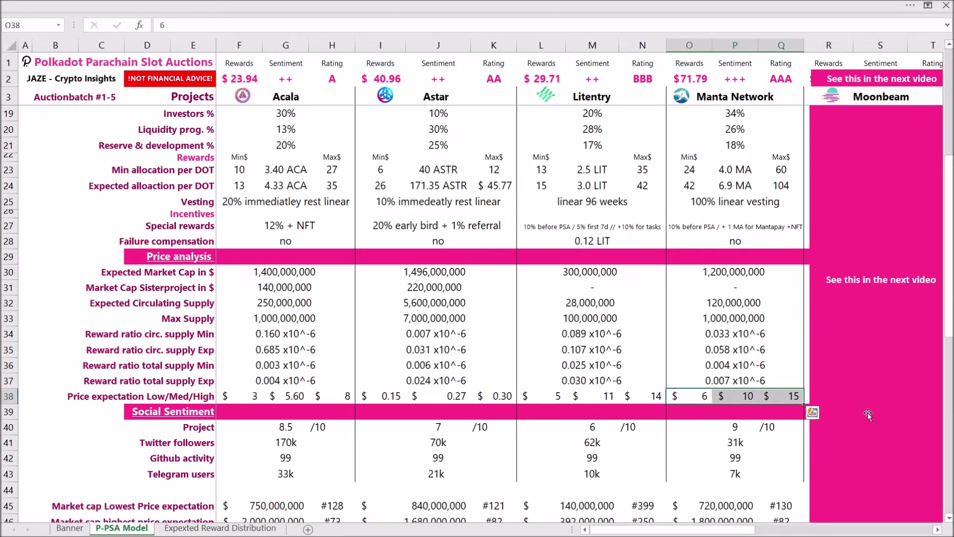
left_click(782, 364)
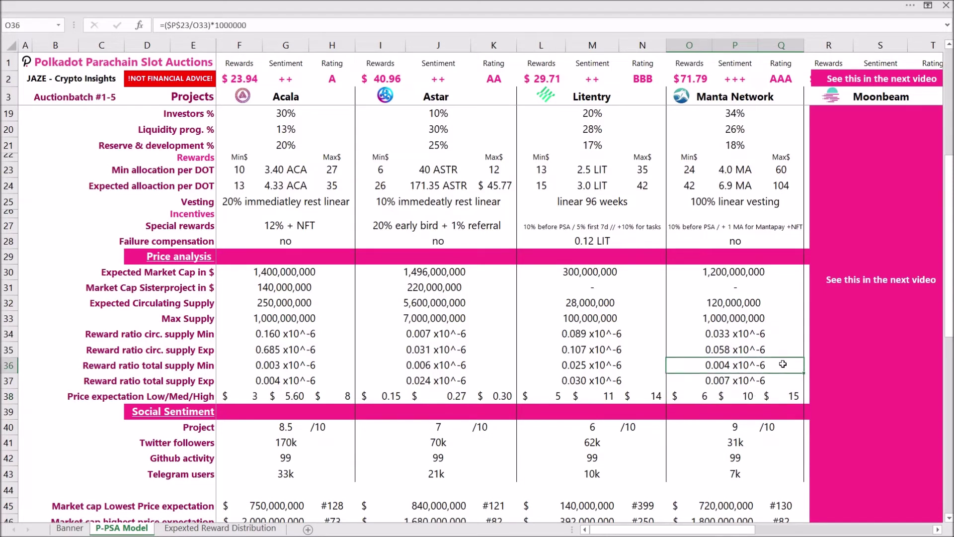
left_click(748, 400)
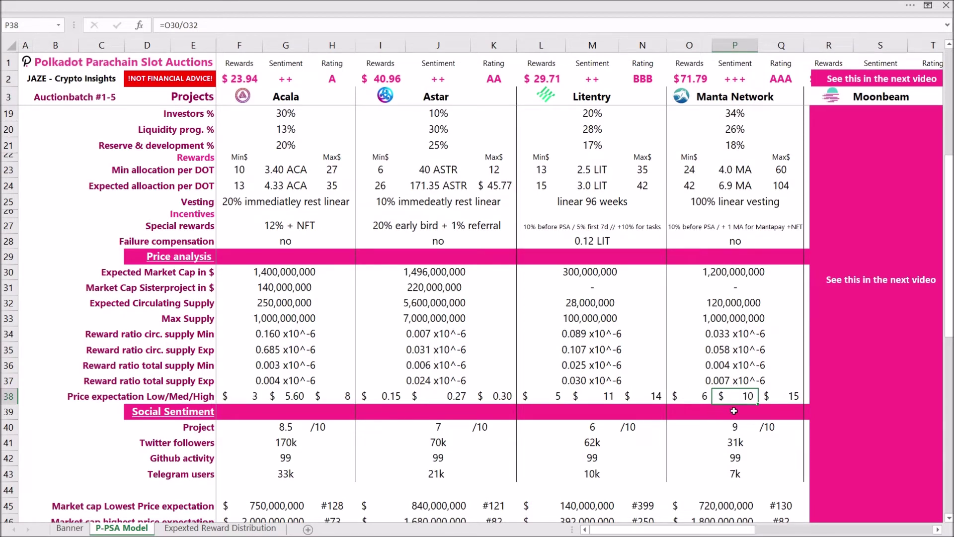
left_click(701, 396)
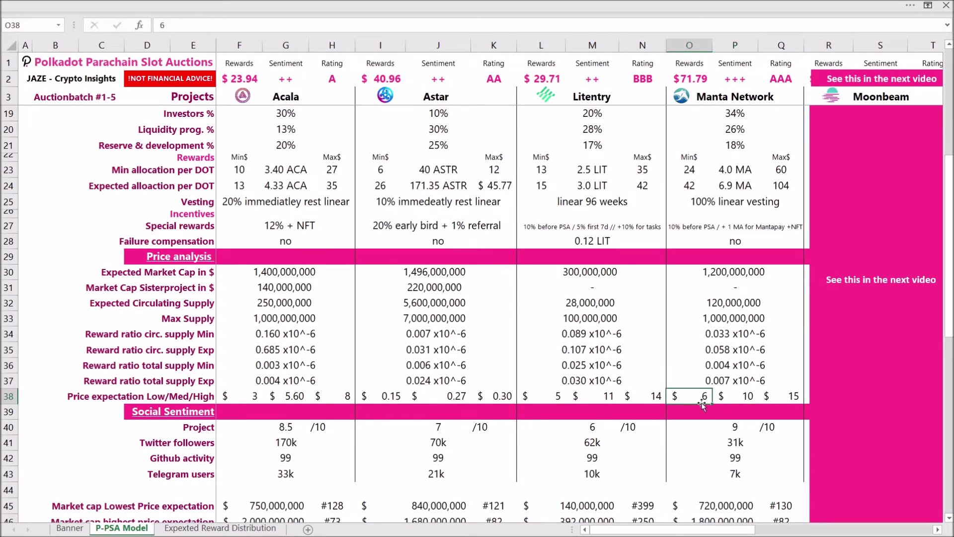
scroll(703, 398, "up", 1)
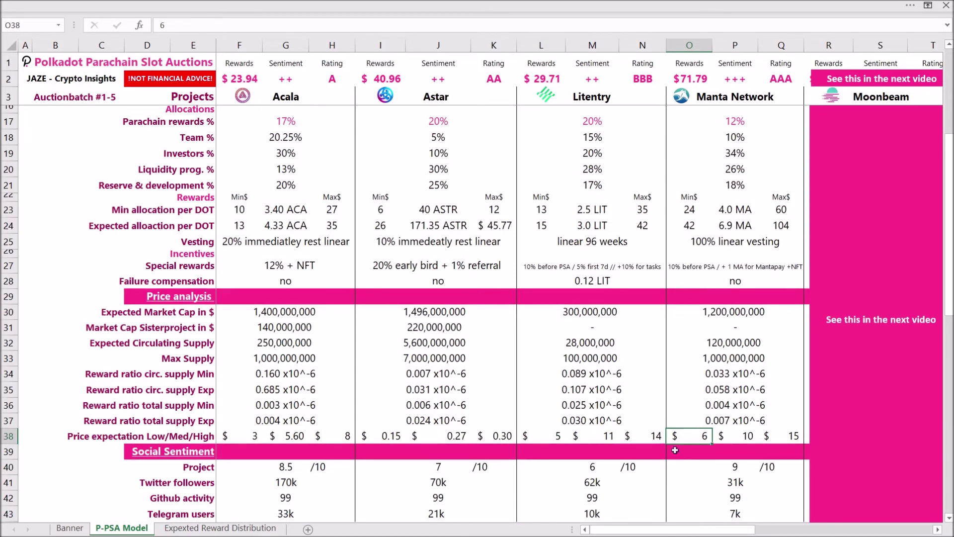
scroll(673, 424, "up", 1)
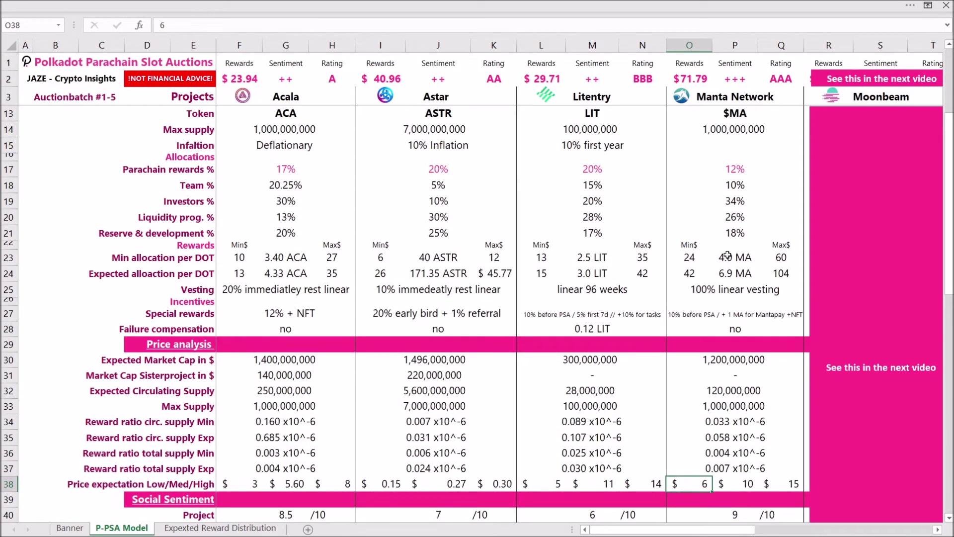
left_click(690, 262)
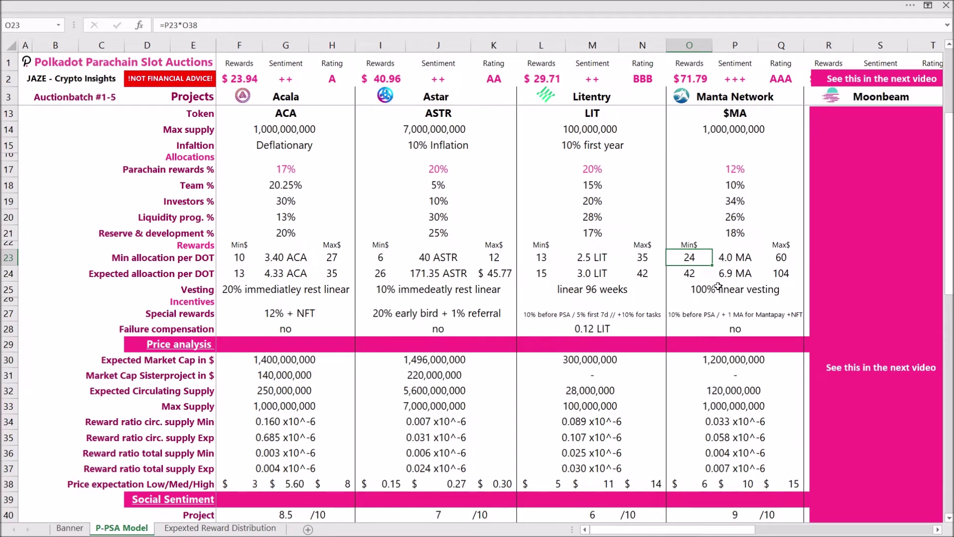
left_click(689, 275)
left_click(780, 274)
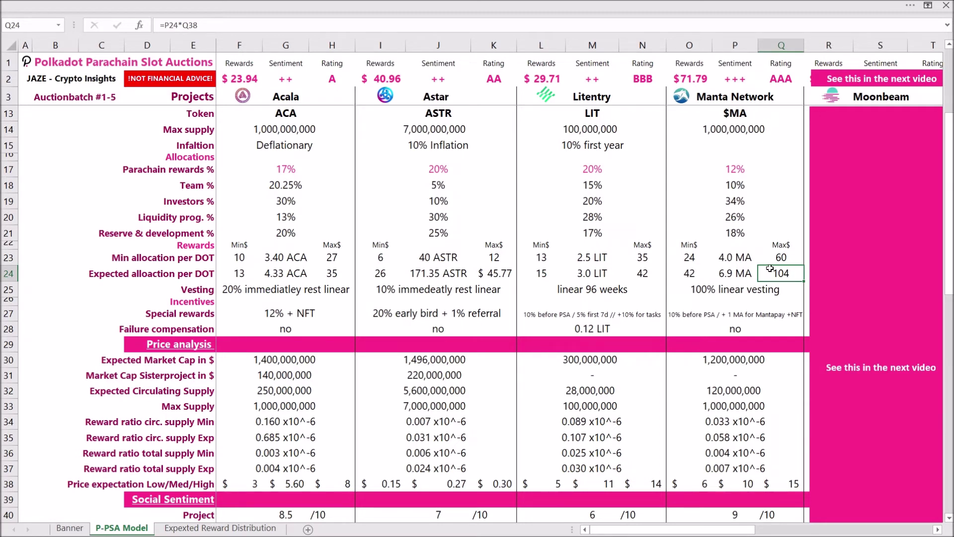
left_click(735, 273)
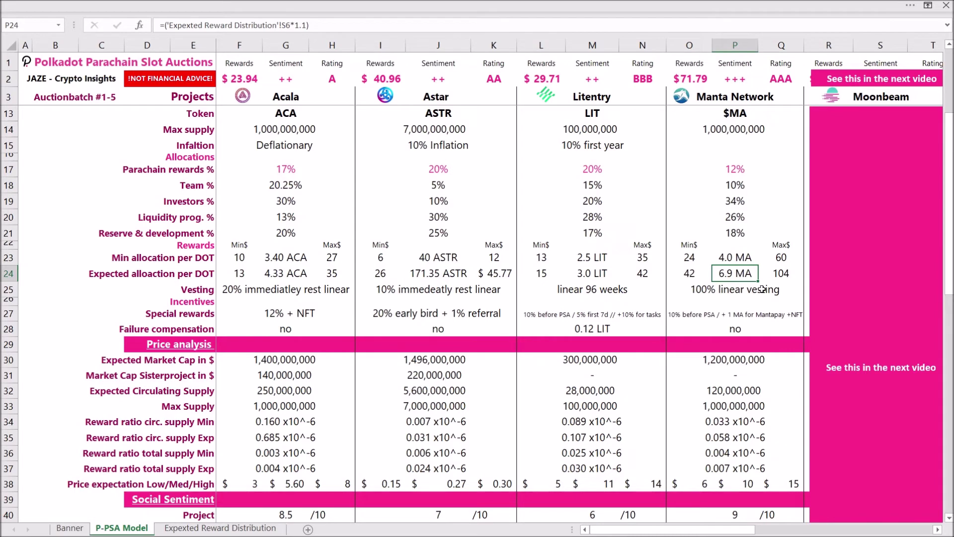
left_click(789, 482)
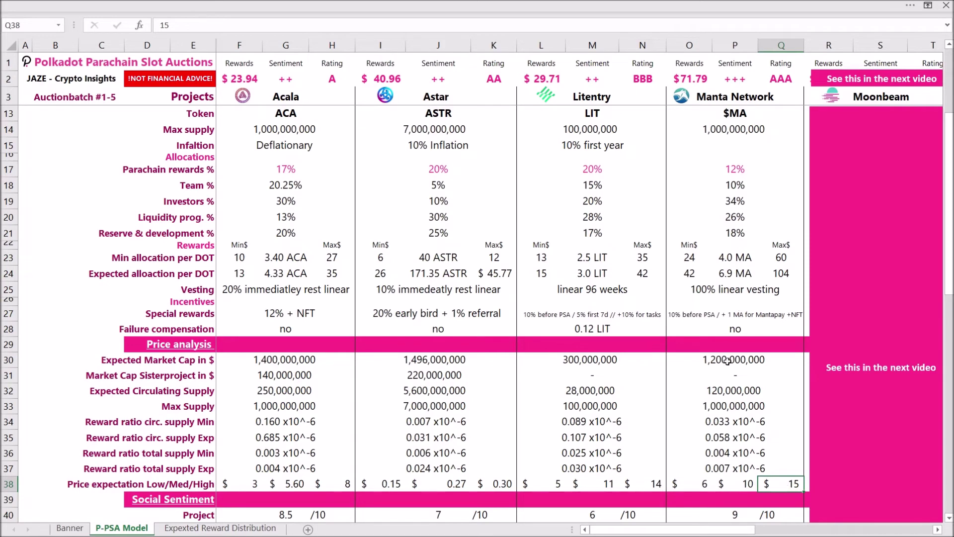
scroll(727, 361, "down", 2)
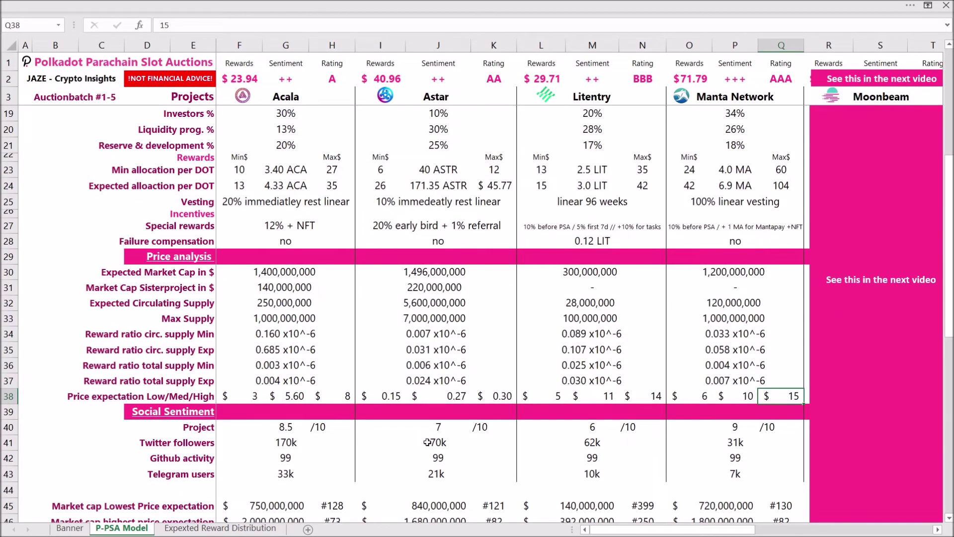
left_click(740, 442)
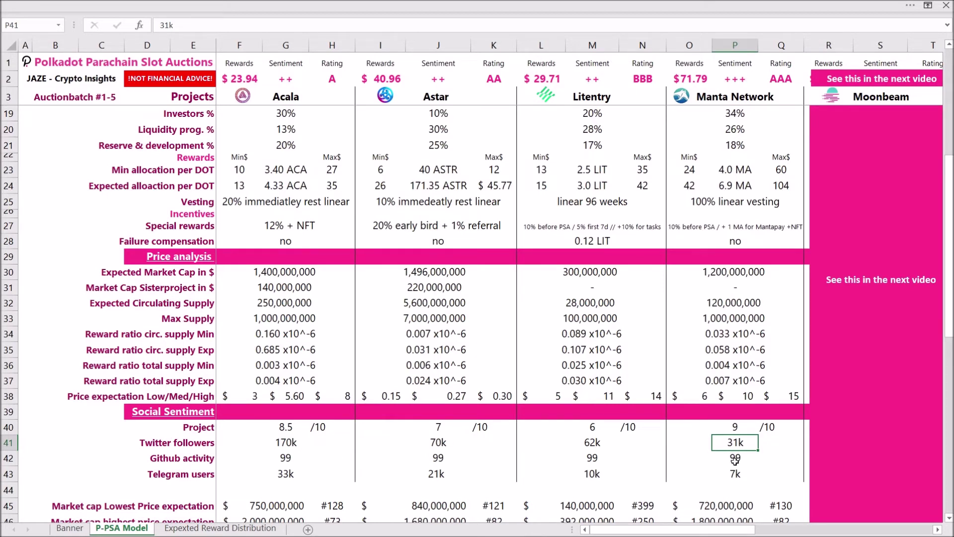
left_click(735, 458)
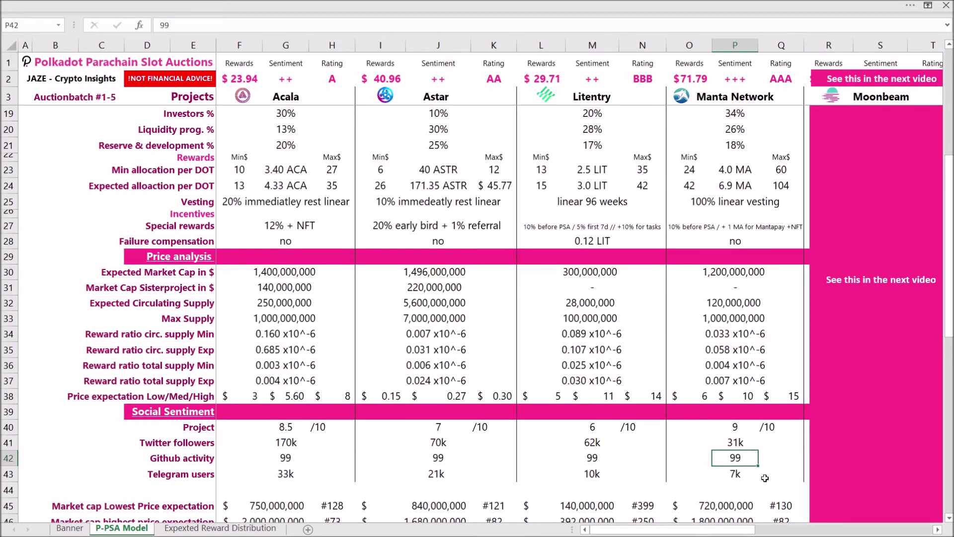
left_click(728, 477)
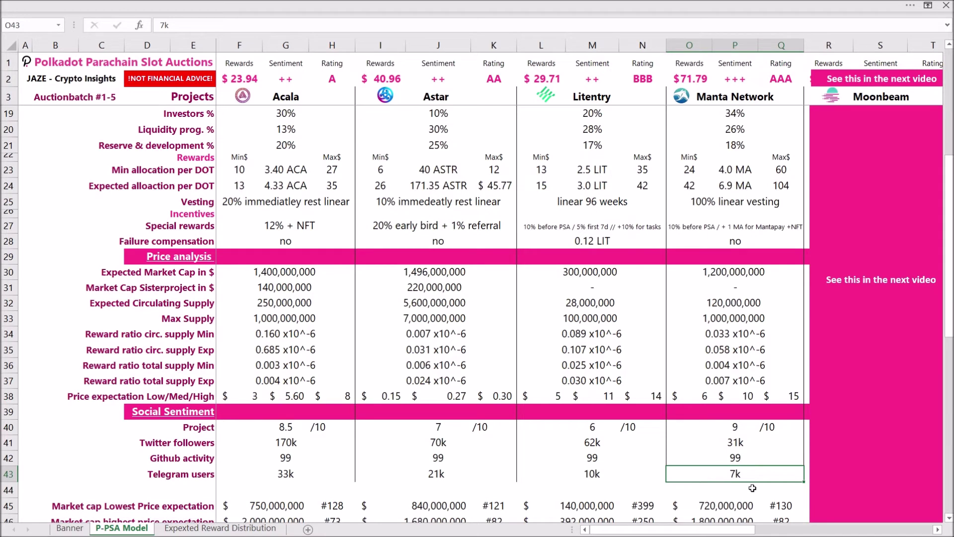
key("Up")
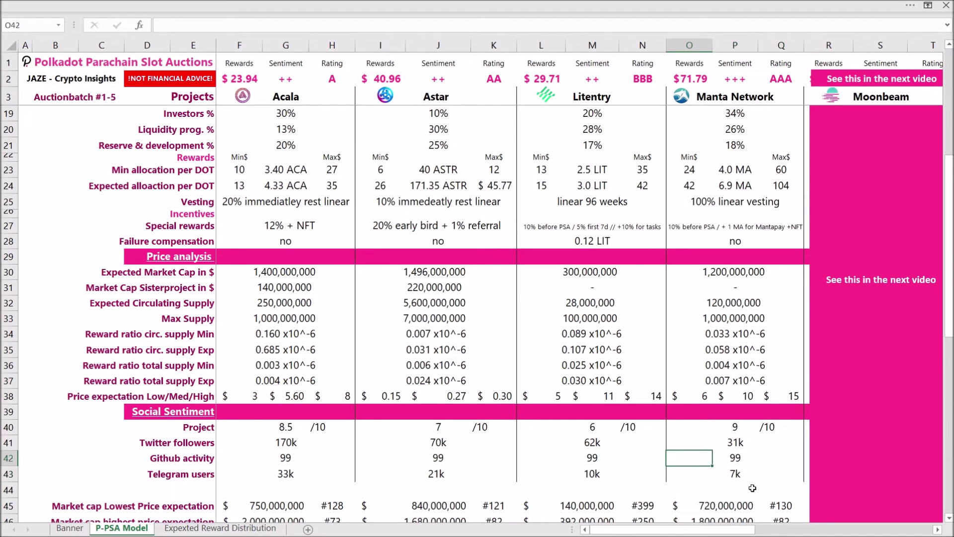
key("Right")
key("Up")
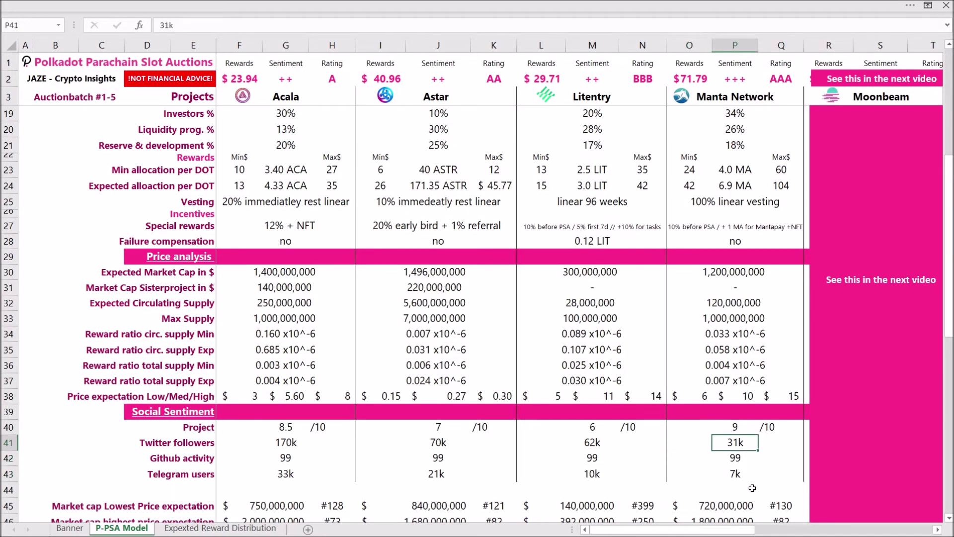
key("Up")
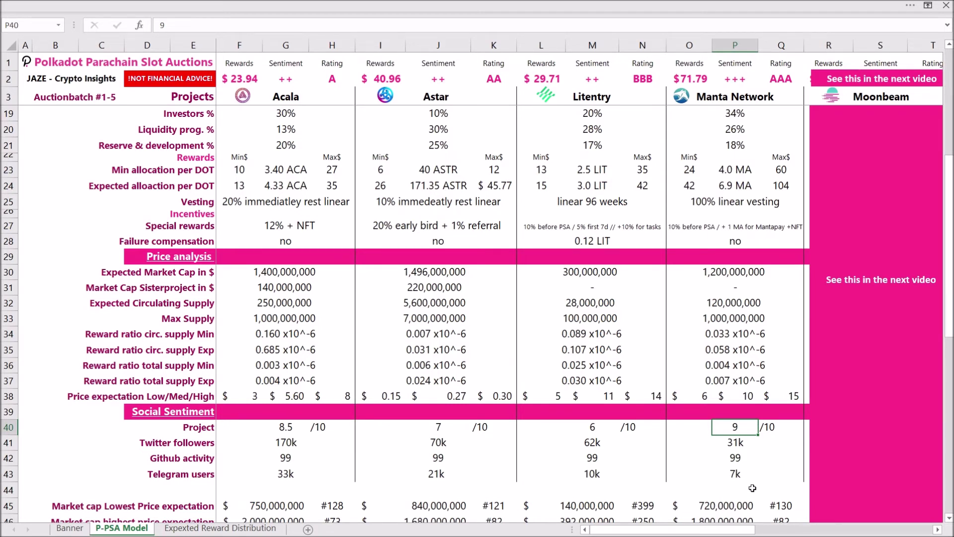
scroll(742, 475, "down", 1)
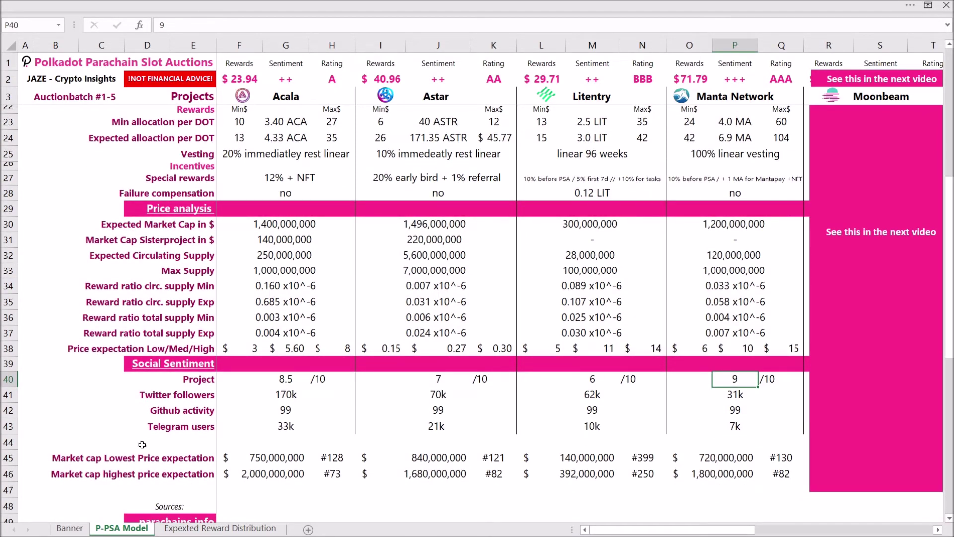
left_click(720, 459)
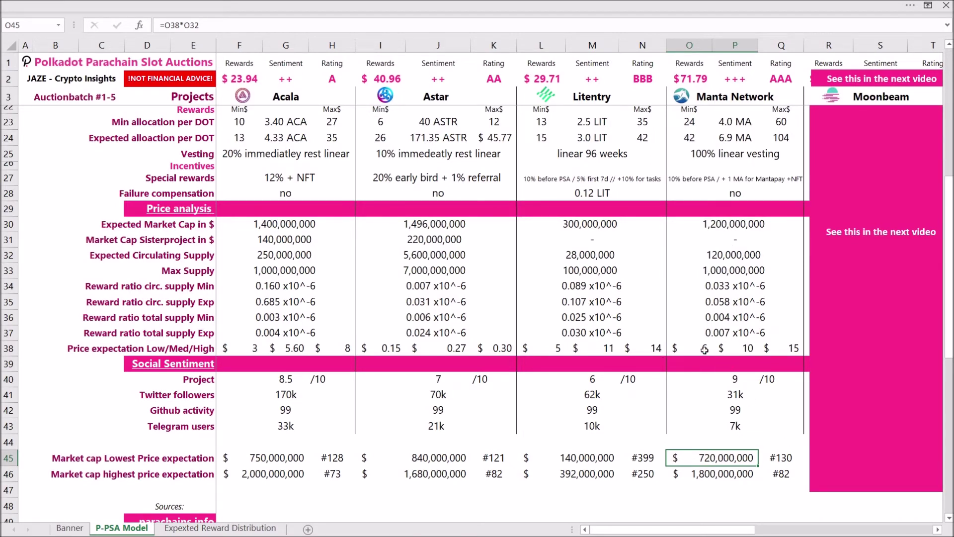
left_click(784, 461)
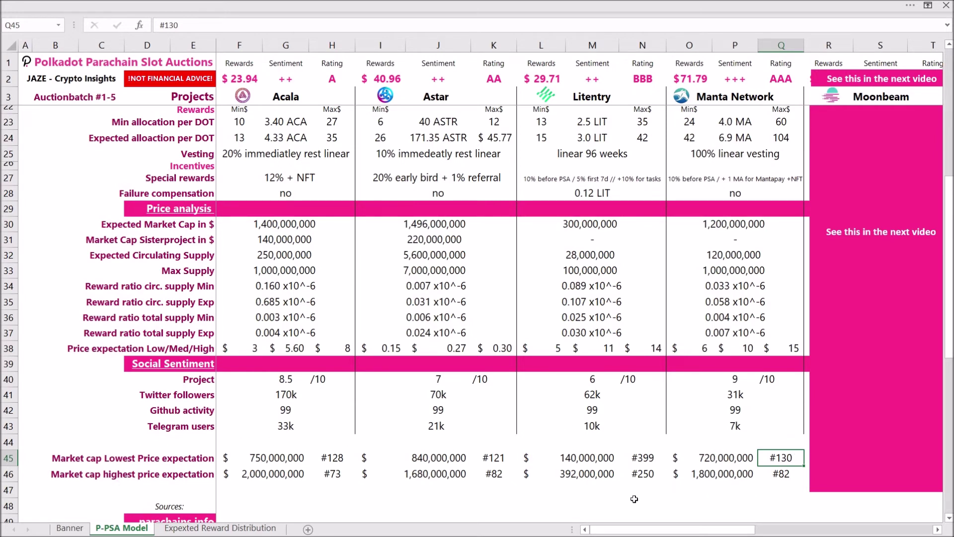
left_click(722, 475)
left_click(789, 474)
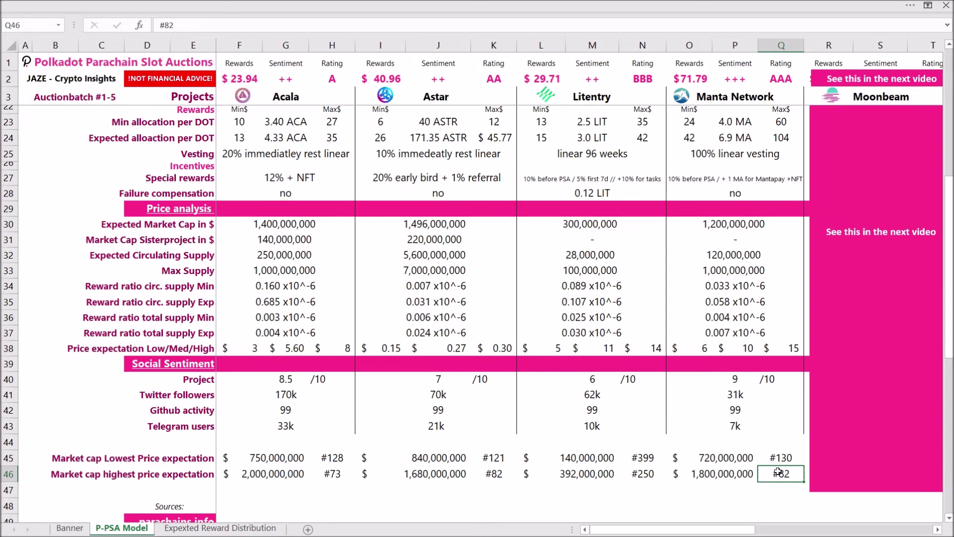
scroll(778, 471, "down", 1)
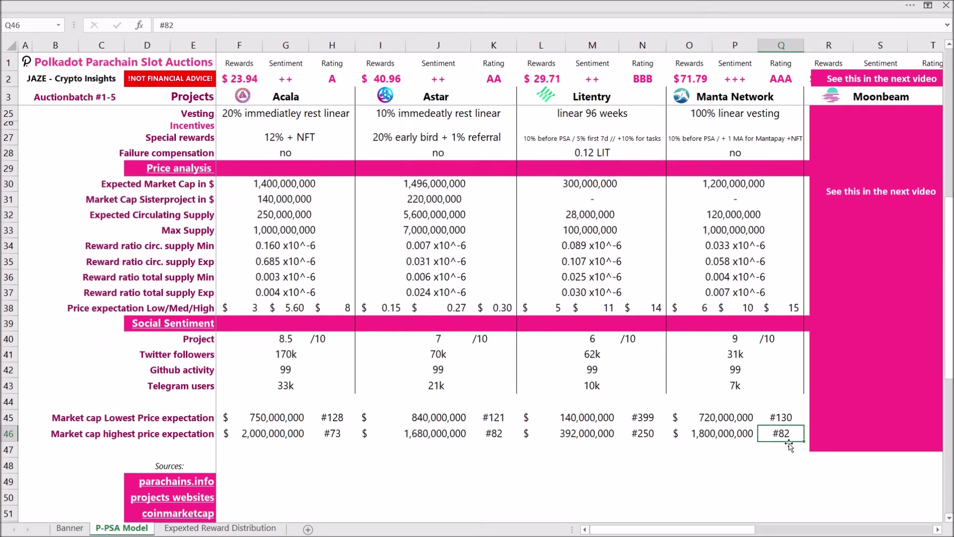
scroll(724, 450, "up", 1)
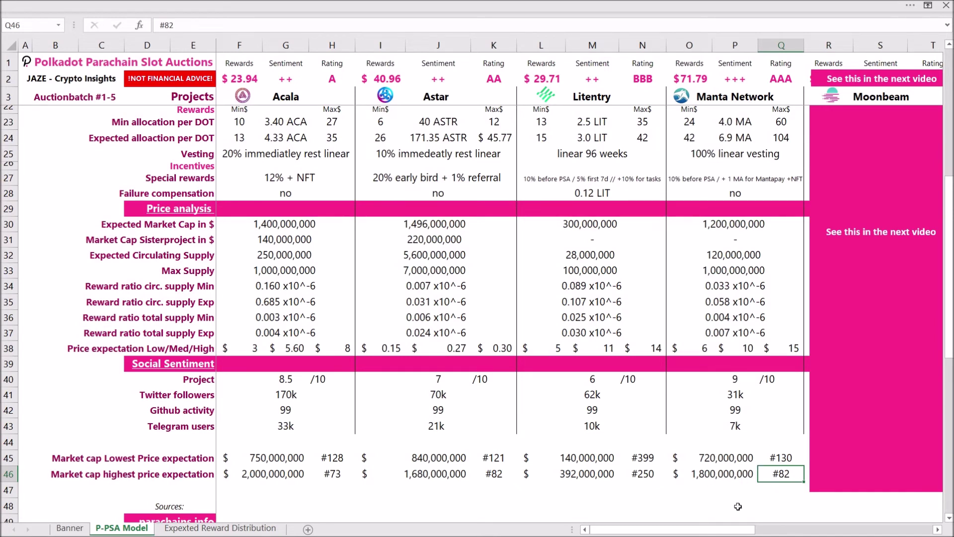
left_click(712, 462)
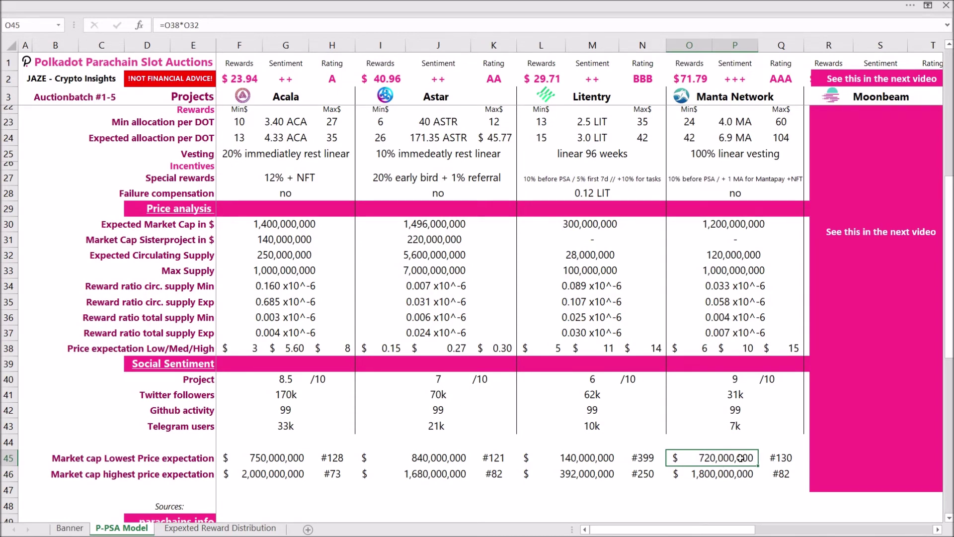
left_click(782, 458)
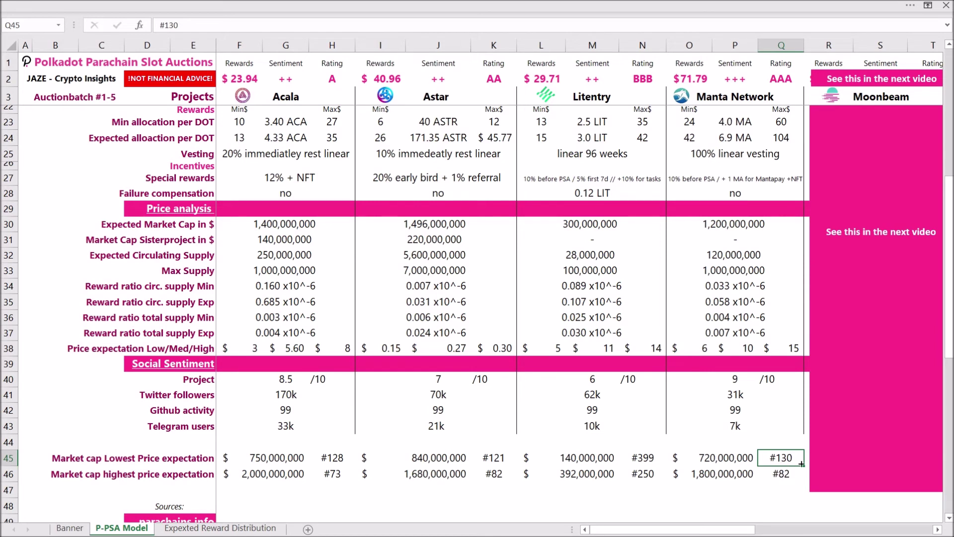
left_click(717, 458)
left_click(725, 477)
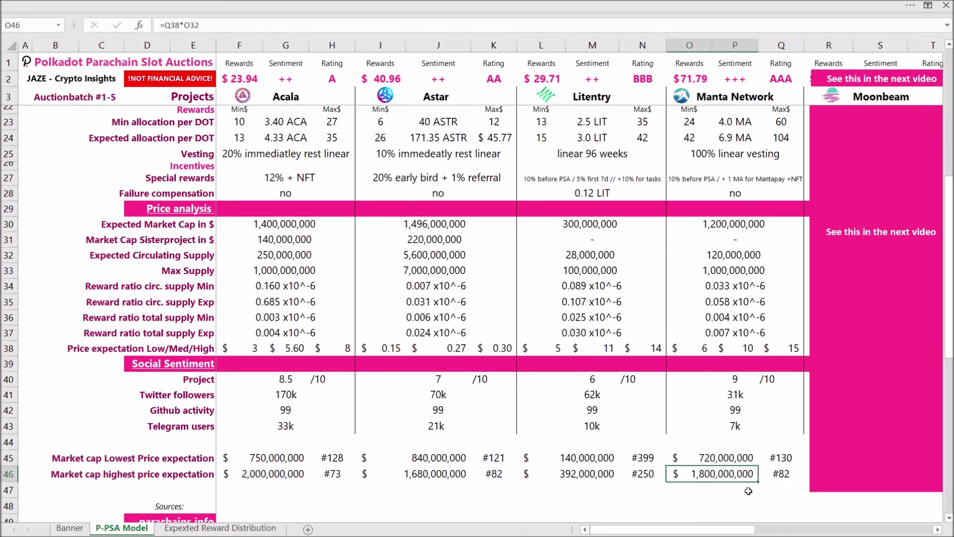
scroll(744, 465, "down", 1)
scroll(744, 466, "up", 6)
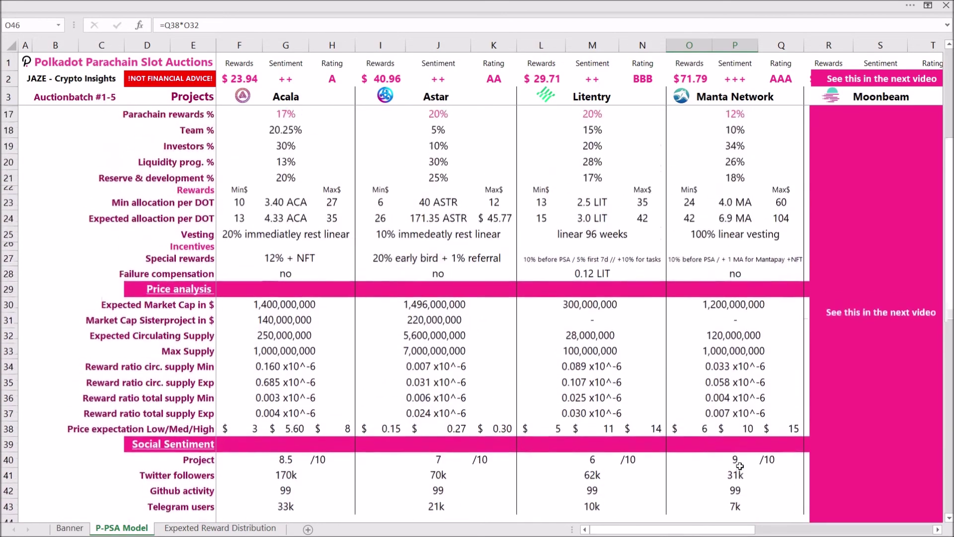
scroll(741, 466, "up", 1)
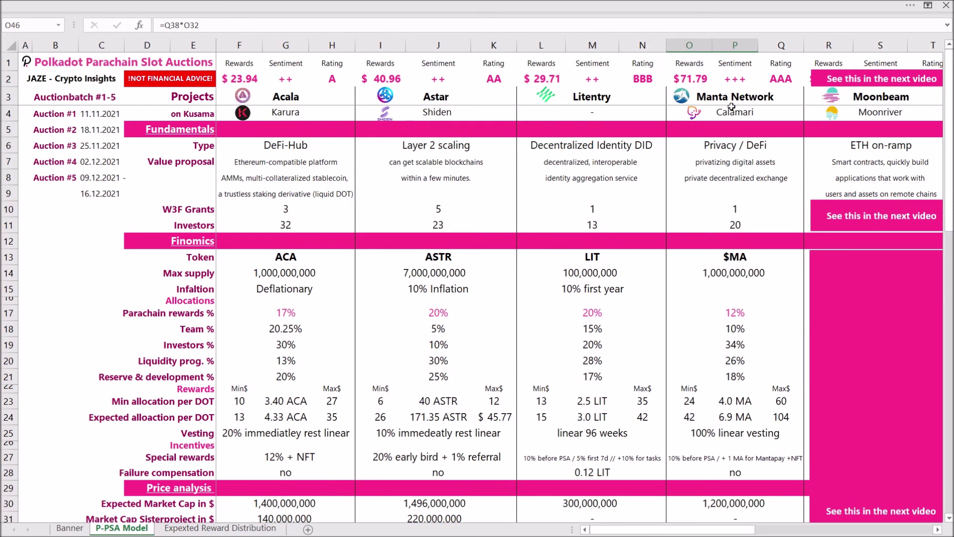
left_click(694, 78)
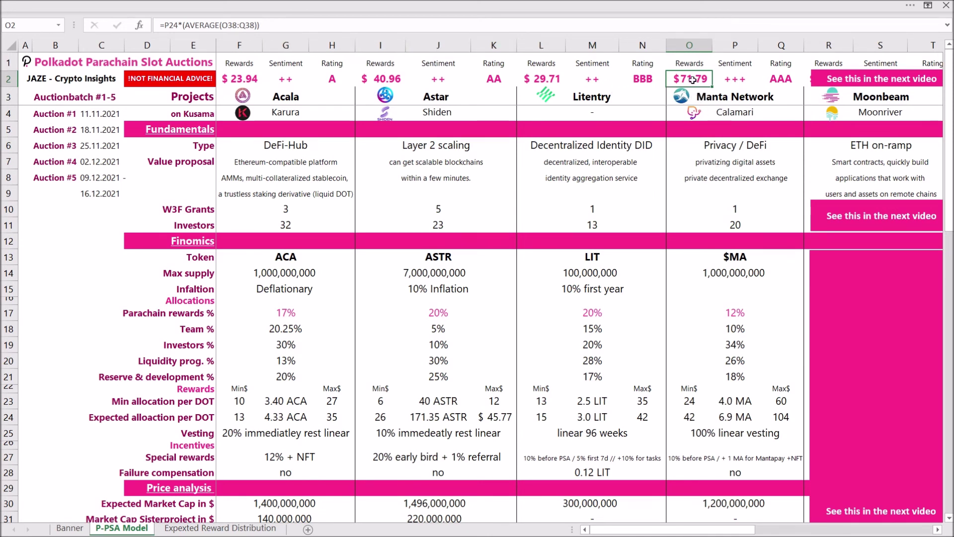
scroll(725, 403, "down", 1)
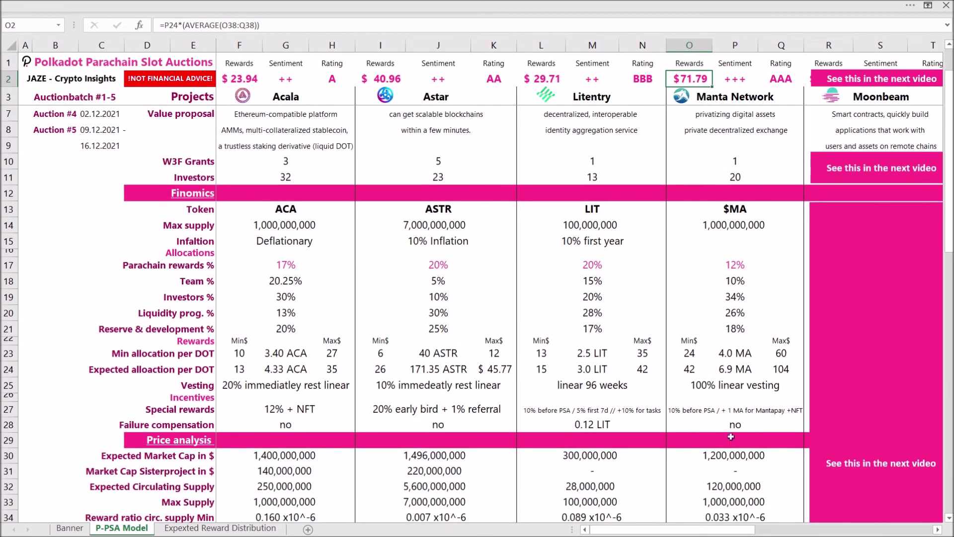
left_click(689, 353)
scroll(689, 357, "up", 1)
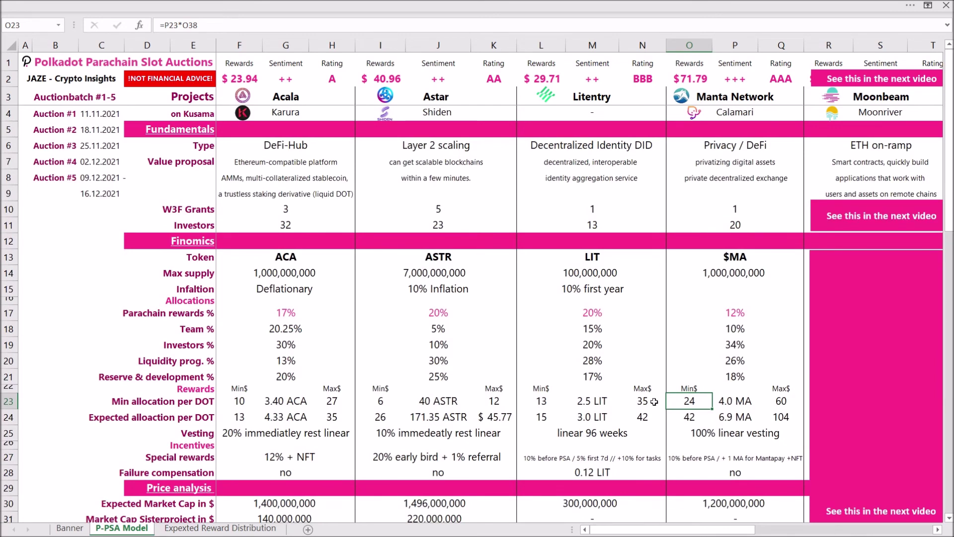
scroll(744, 416, "down", 1)
left_click(720, 373)
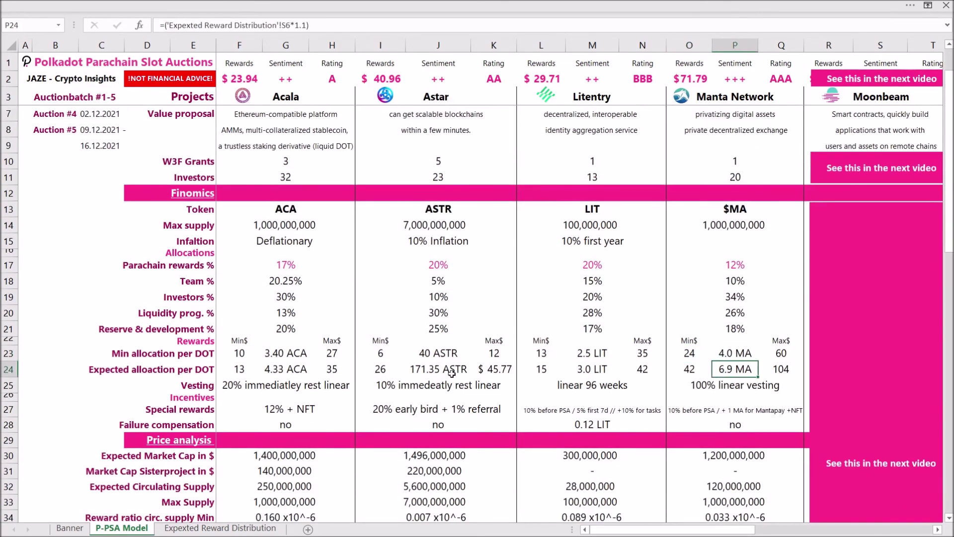
left_click(694, 372)
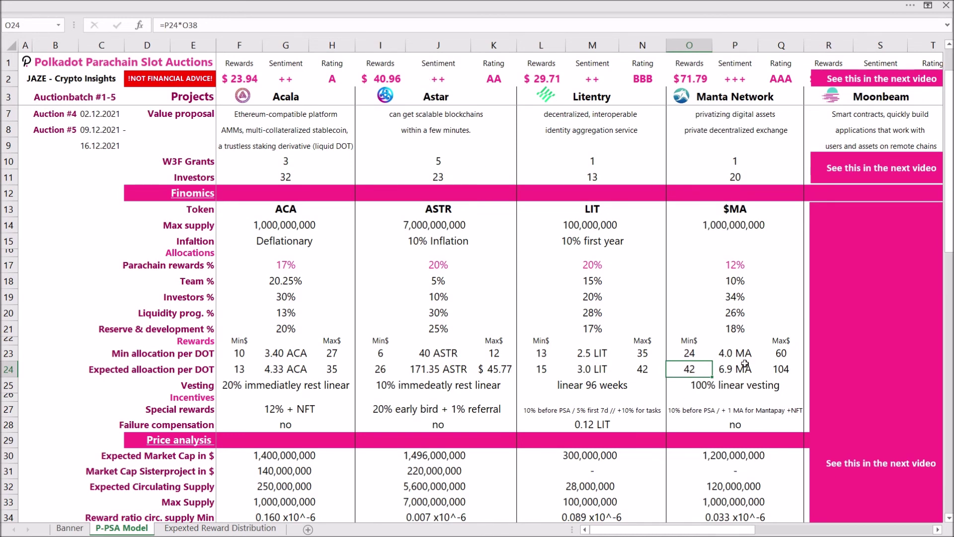
left_click(789, 367)
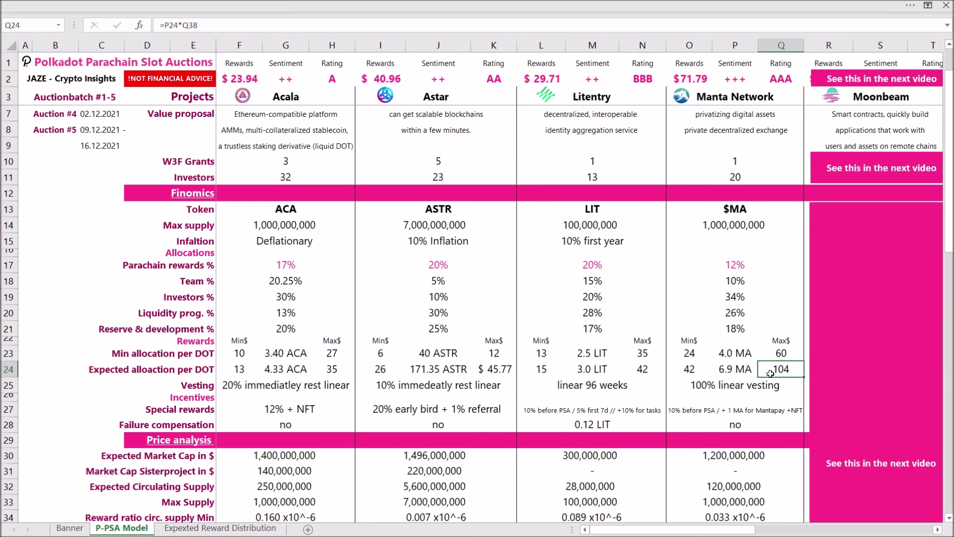
scroll(770, 399, "up", 1)
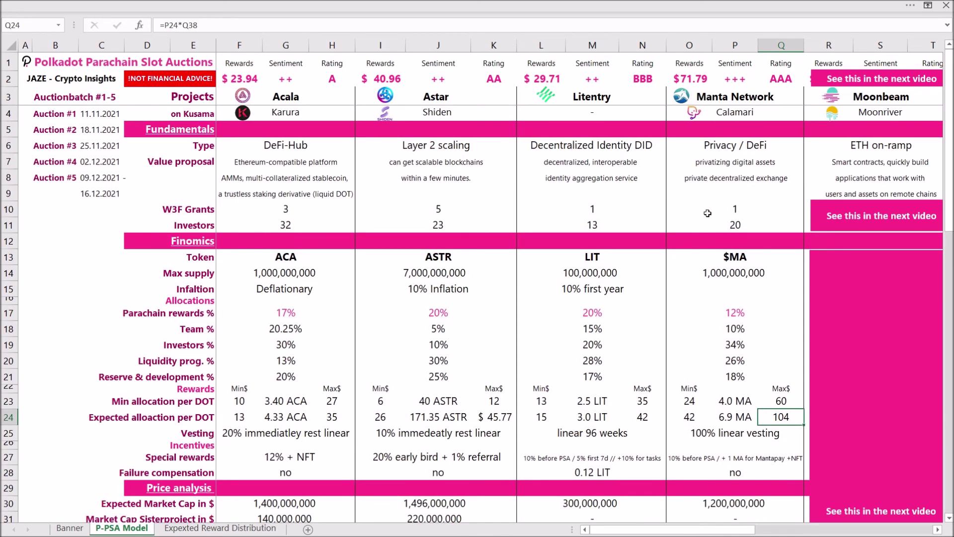
left_click(732, 446)
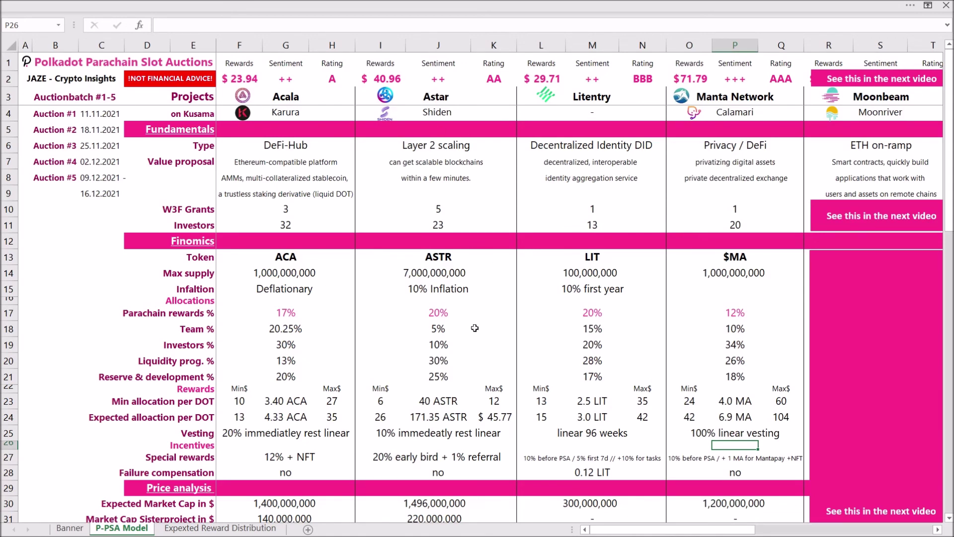
scroll(418, 328, "down", 3)
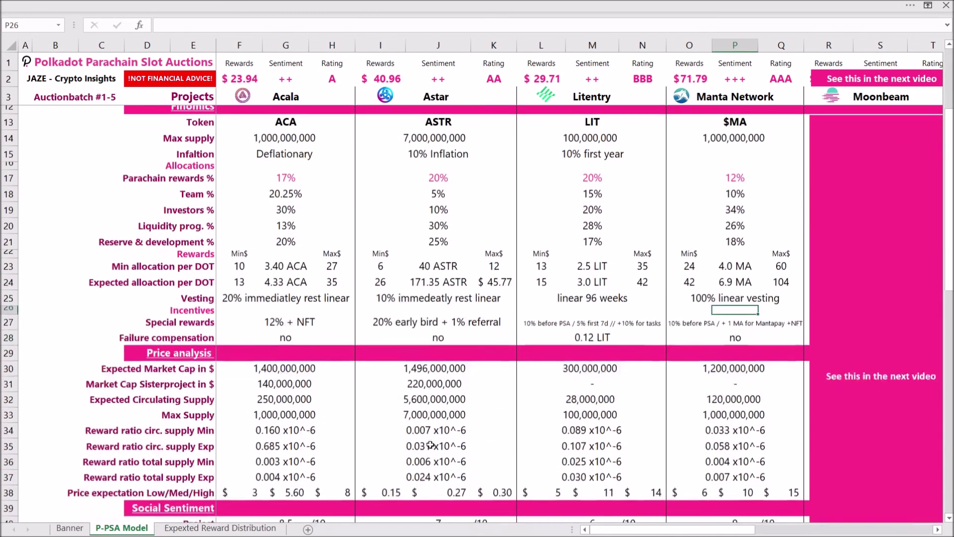
left_click(428, 407)
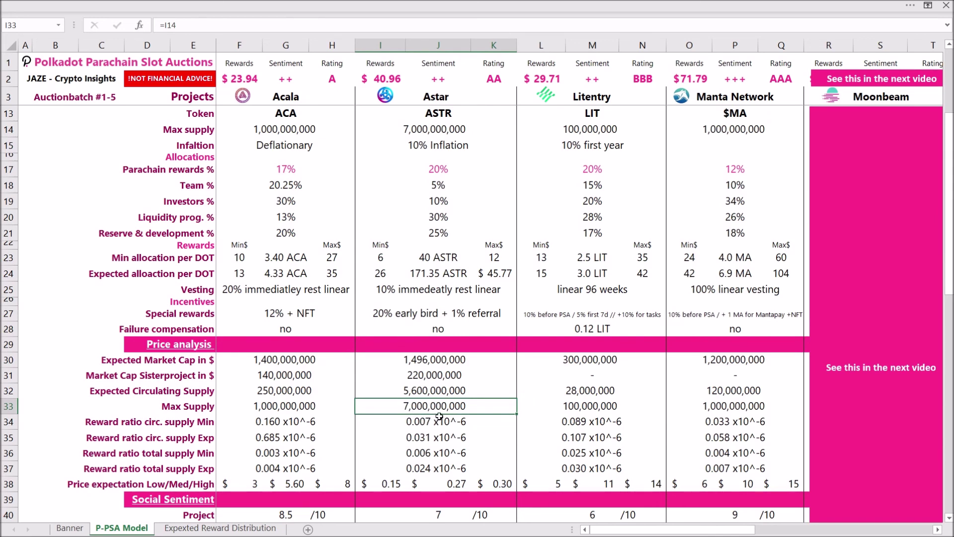
scroll(440, 417, "up", 3)
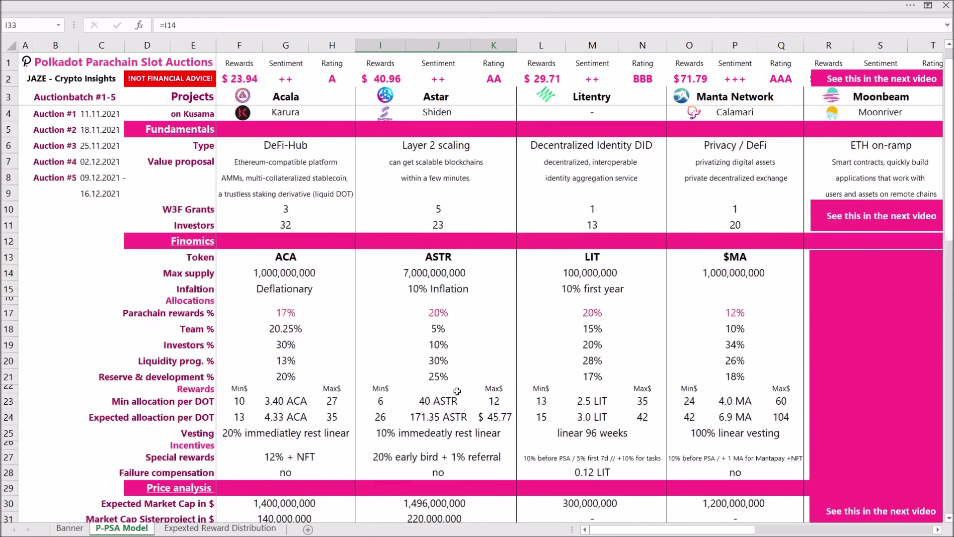
left_click(382, 77)
scroll(429, 207, "down", 4)
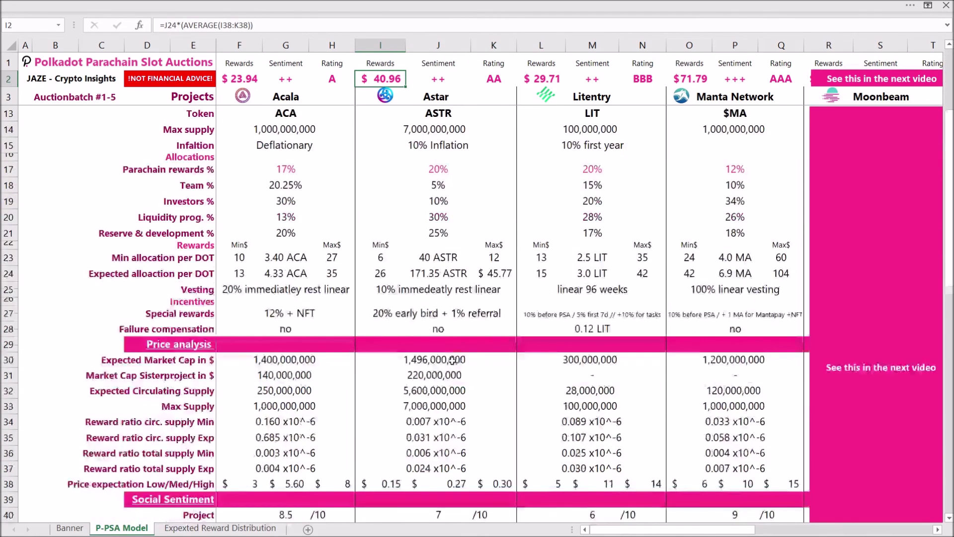
left_click_drag(380, 436, 502, 435)
left_click(434, 225)
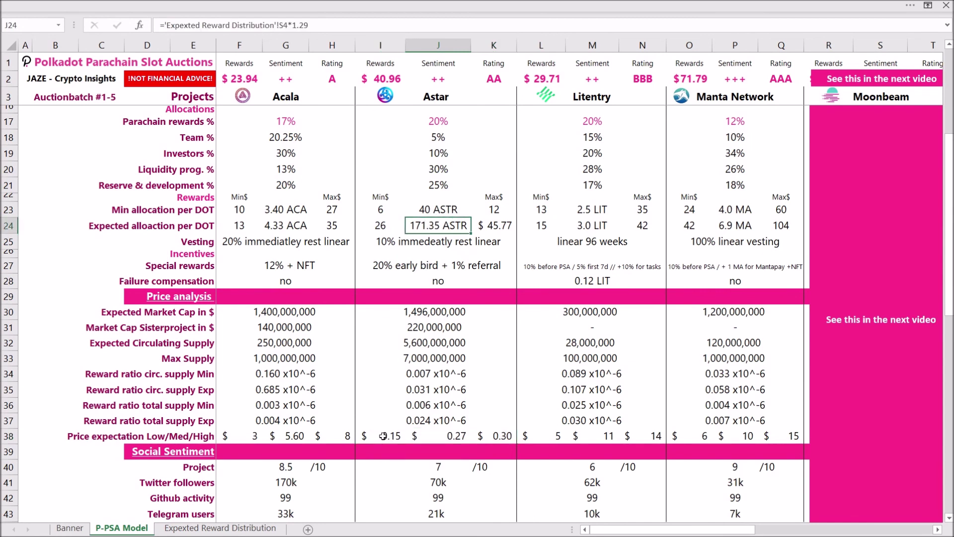
left_click_drag(383, 436, 502, 436)
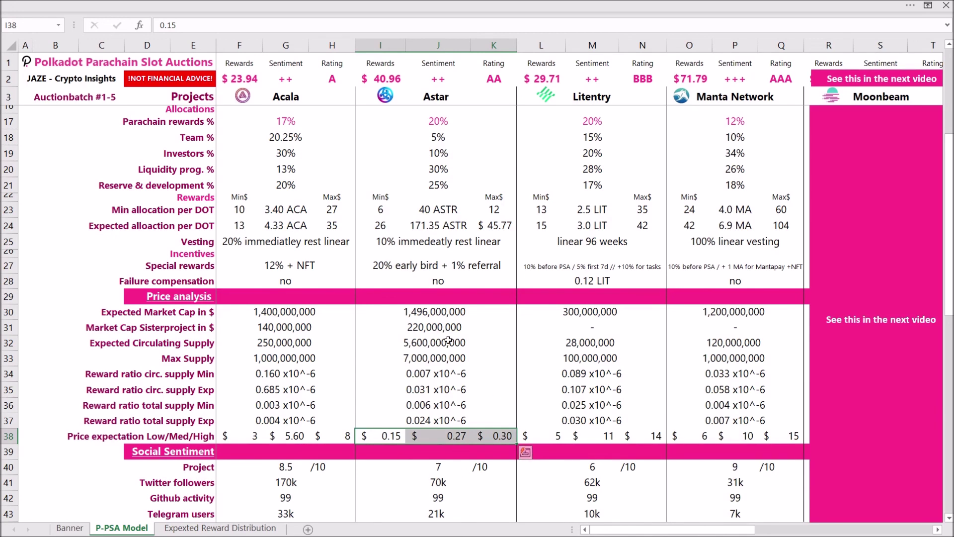
scroll(390, 102, "up", 3)
left_click_drag(383, 65, 480, 77)
scroll(394, 396, "down", 1)
scroll(393, 396, "down", 3)
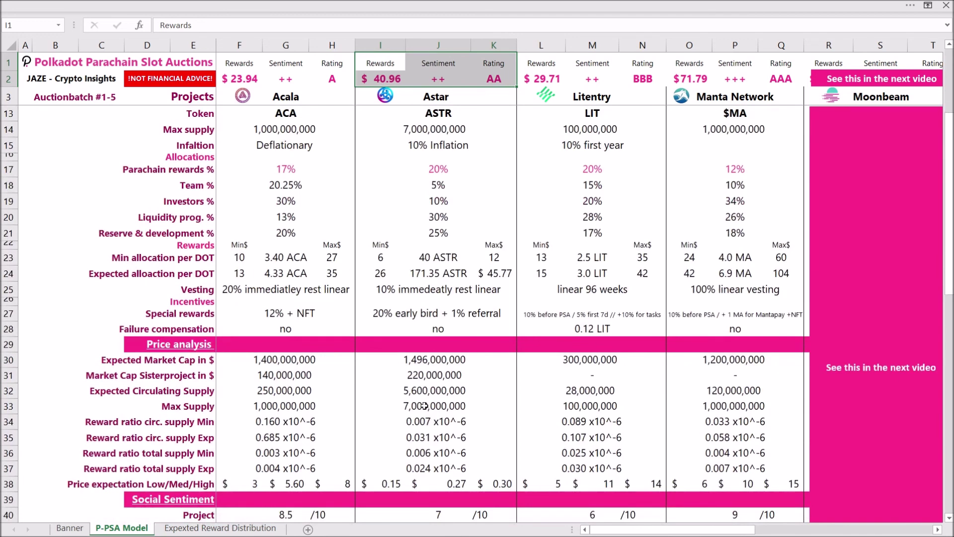
left_click(425, 408)
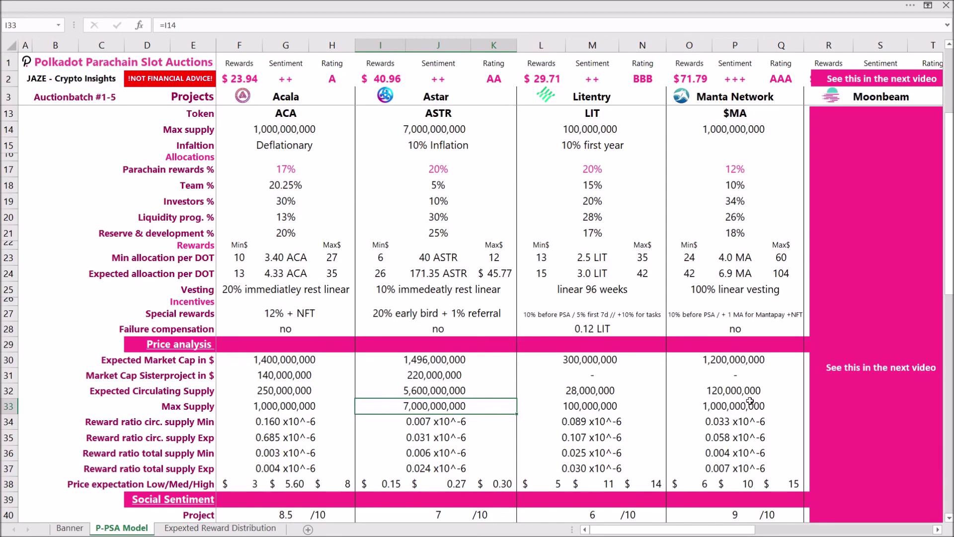
scroll(746, 428, "up", 3)
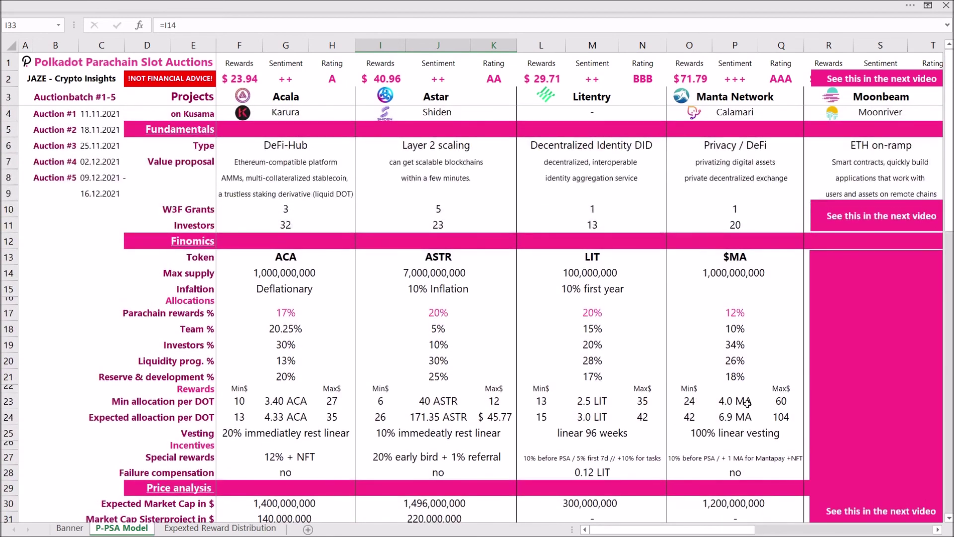